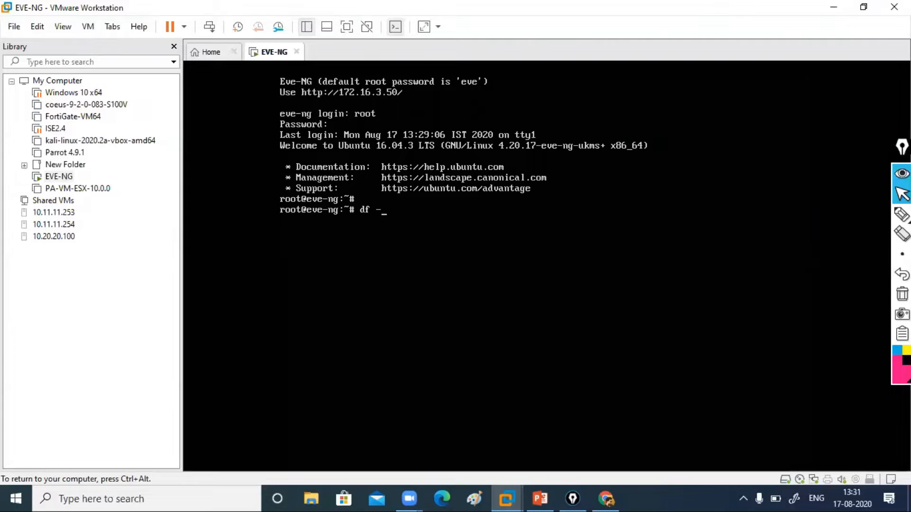
- Check disk space with df -h, mark the root filesystem's size, used, available and use percentage figures, and clear the marks
{"action": "key", "text": "Return"}
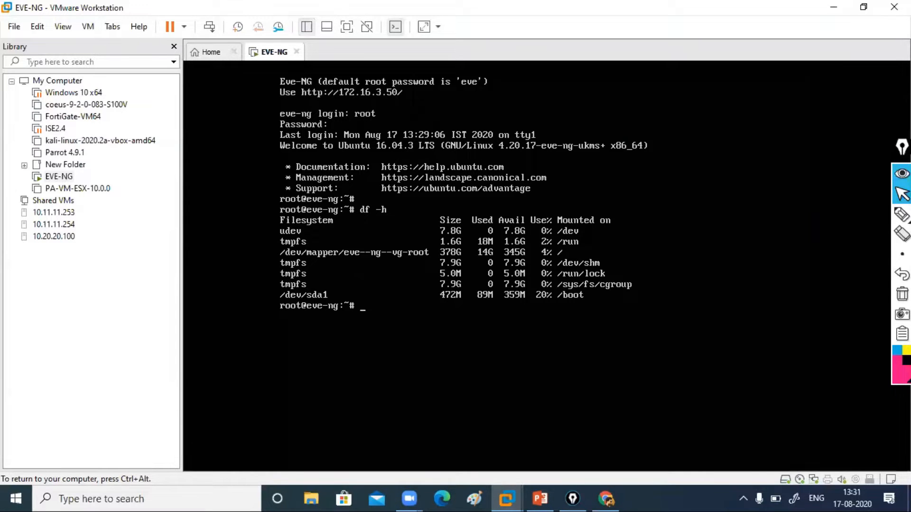
{"action": "key", "text": "ctrl+alt"}
{"action": "left_click", "coordinate": [902, 214]}
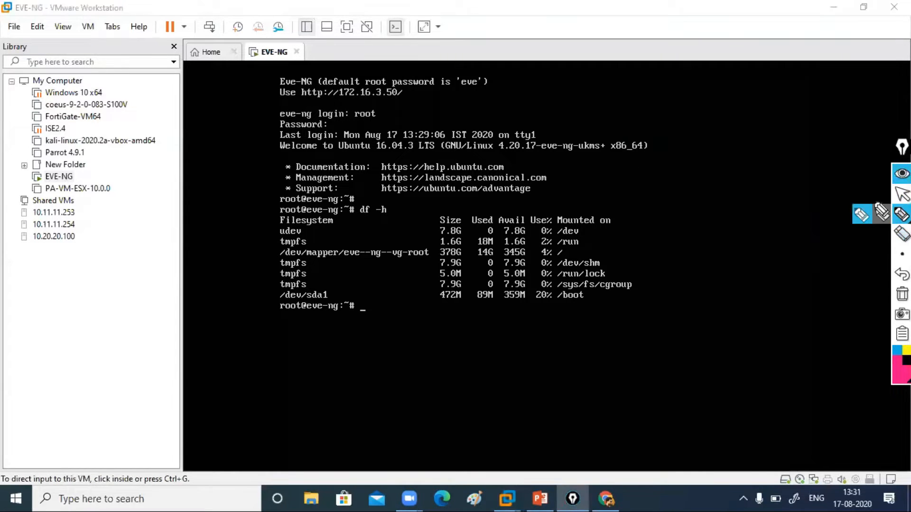
{"action": "mouse_move", "coordinate": [221, 257]}
{"action": "left_mouse_down"}
{"action": "mouse_move", "coordinate": [273, 248]}
{"action": "mouse_move", "coordinate": [280, 262]}
{"action": "left_mouse_up"}
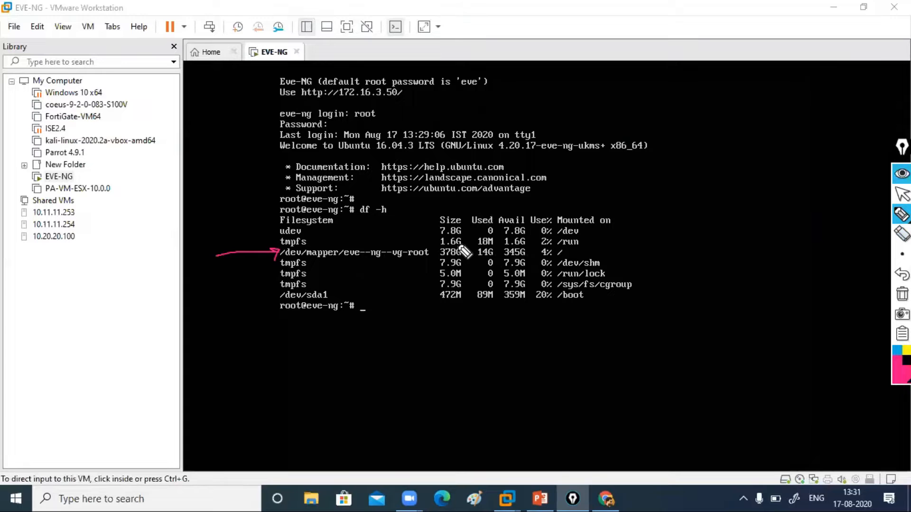
{"action": "mouse_move", "coordinate": [456, 243]}
{"action": "left_mouse_down"}
{"action": "mouse_move", "coordinate": [434, 253]}
{"action": "mouse_move", "coordinate": [463, 259]}
{"action": "mouse_move", "coordinate": [458, 246]}
{"action": "mouse_move", "coordinate": [467, 254]}
{"action": "left_mouse_up"}
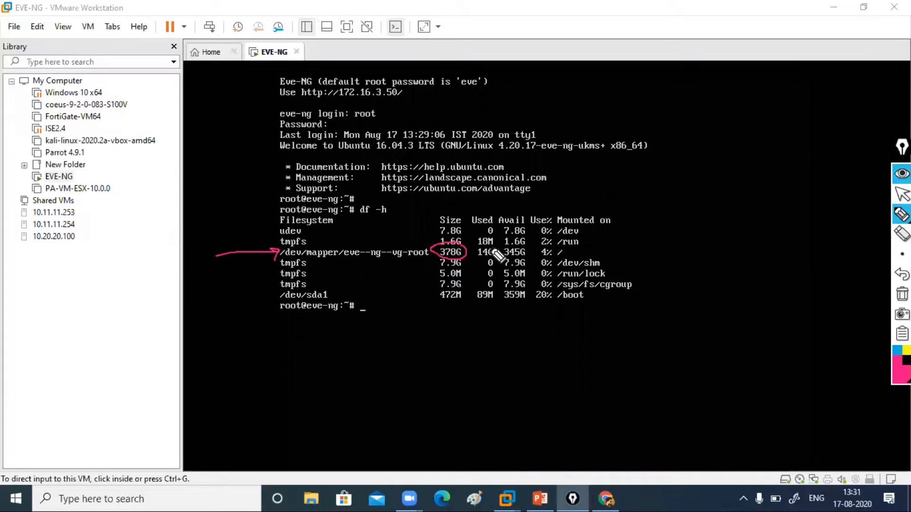
{"action": "mouse_move", "coordinate": [493, 248]}
{"action": "left_mouse_down"}
{"action": "mouse_move", "coordinate": [475, 256]}
{"action": "mouse_move", "coordinate": [503, 261]}
{"action": "mouse_move", "coordinate": [493, 253]}
{"action": "mouse_move", "coordinate": [506, 246]}
{"action": "mouse_move", "coordinate": [514, 257]}
{"action": "mouse_move", "coordinate": [533, 251]}
{"action": "mouse_move", "coordinate": [522, 244]}
{"action": "mouse_move", "coordinate": [536, 262]}
{"action": "mouse_move", "coordinate": [562, 261]}
{"action": "mouse_move", "coordinate": [557, 247]}
{"action": "left_mouse_up"}
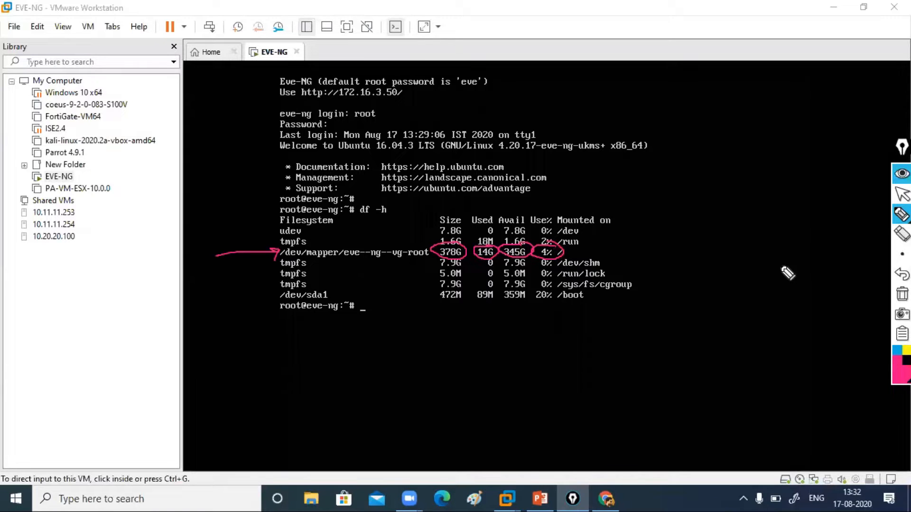
{"action": "left_click", "coordinate": [903, 294]}
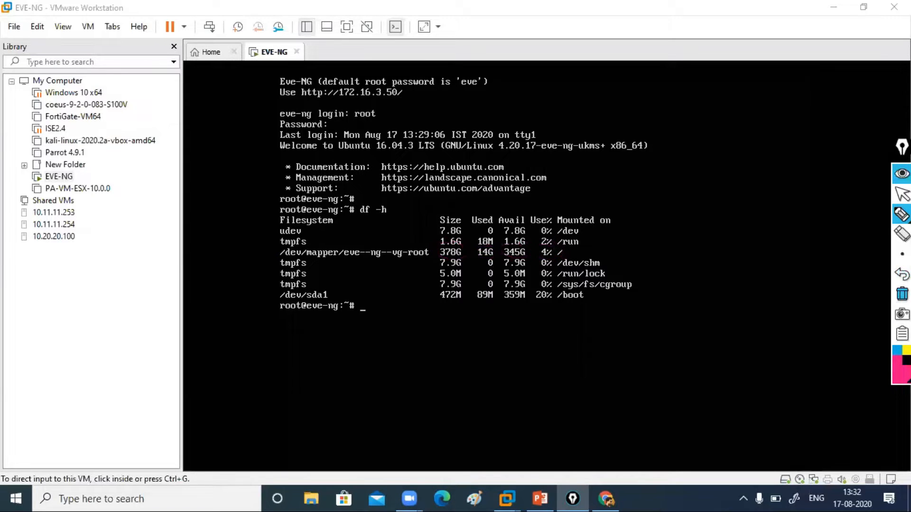
{"action": "left_click", "coordinate": [902, 194]}
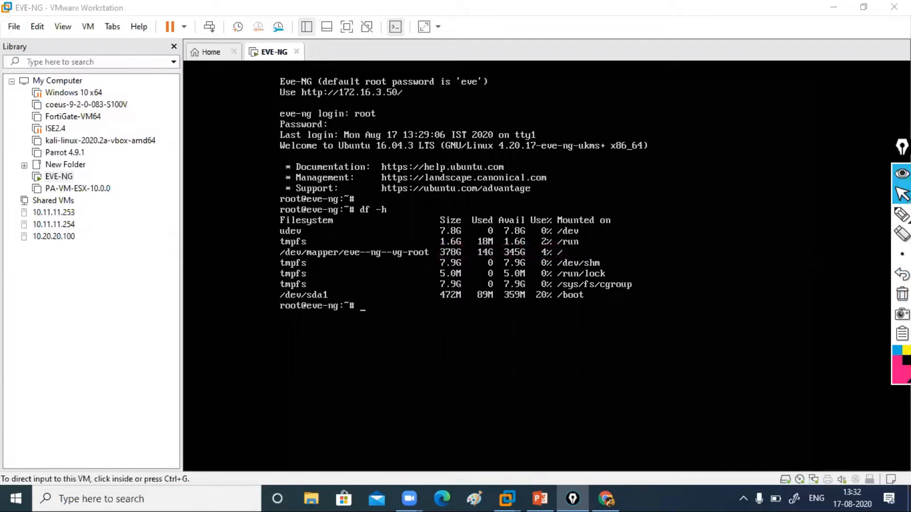
- Check inode usage with df --inodes, circle the root filesystem's free inode figure, and clear the mark
{"action": "left_click", "coordinate": [703, 270]}
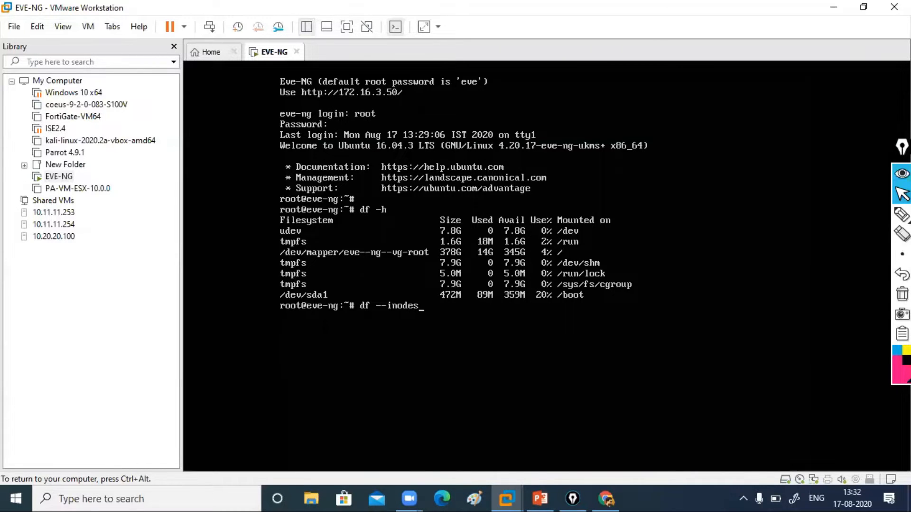
{"action": "key", "text": "Return"}
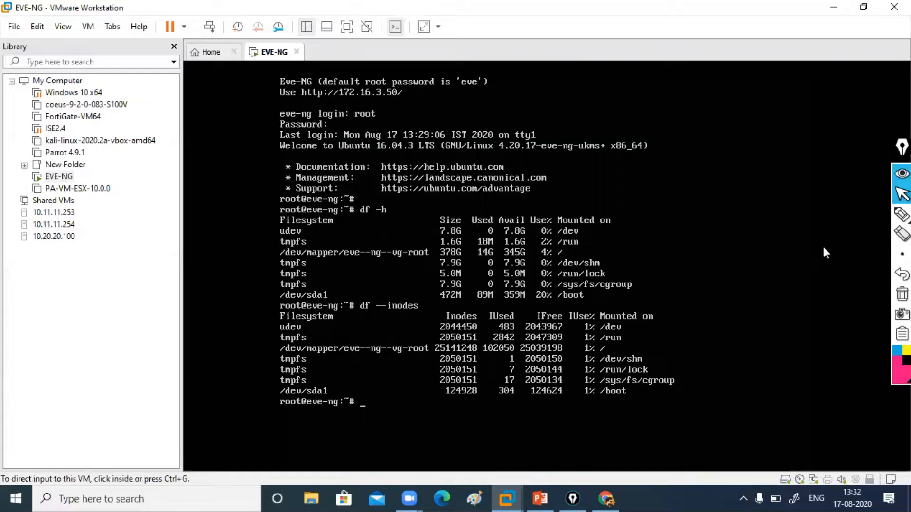
{"action": "left_click", "coordinate": [900, 216]}
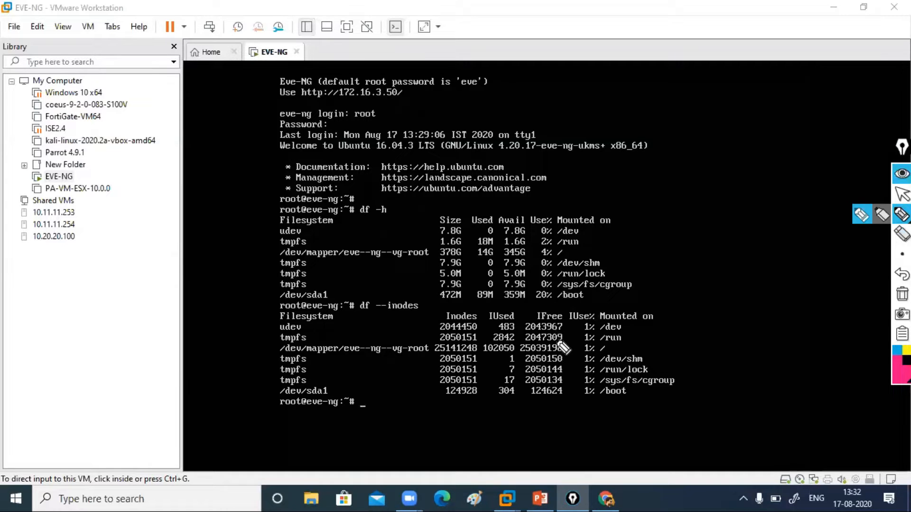
{"action": "mouse_move", "coordinate": [560, 348]}
{"action": "left_mouse_down"}
{"action": "mouse_move", "coordinate": [524, 345]}
{"action": "mouse_move", "coordinate": [521, 356]}
{"action": "mouse_move", "coordinate": [559, 357]}
{"action": "mouse_move", "coordinate": [568, 343]}
{"action": "left_mouse_up"}
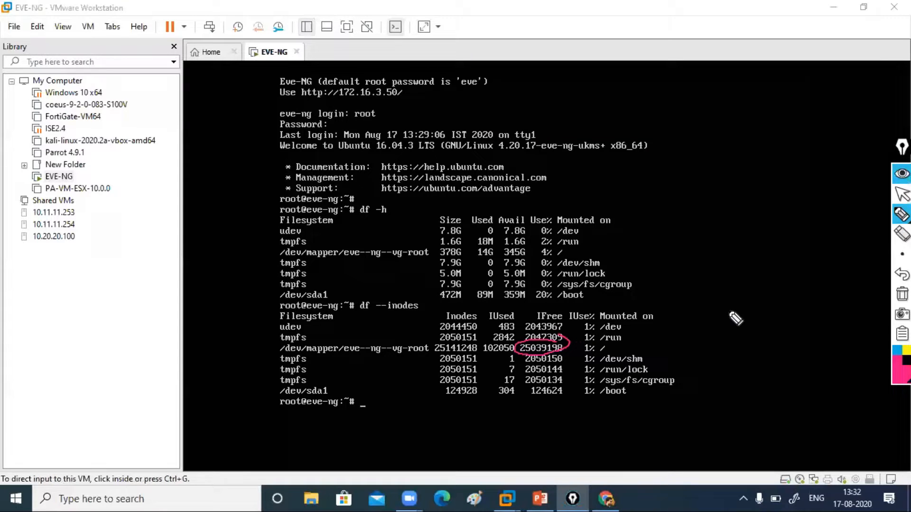
{"action": "left_click", "coordinate": [902, 294]}
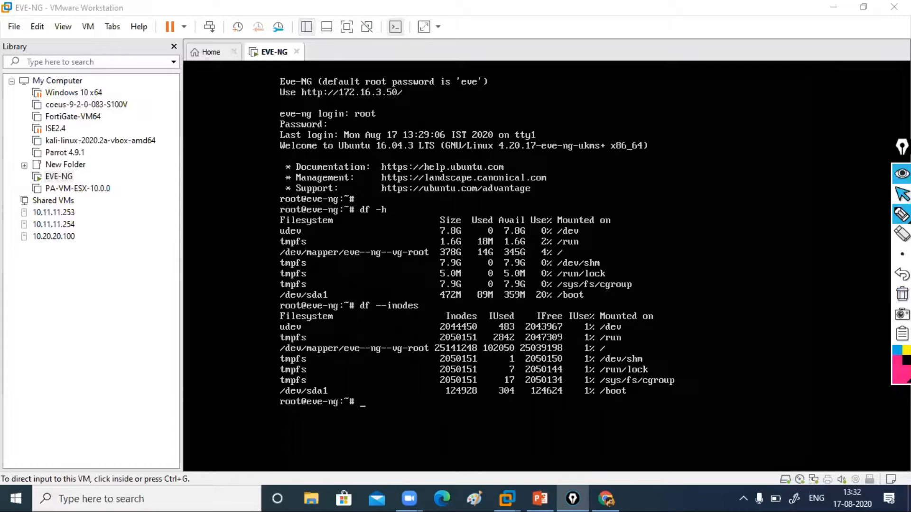
{"action": "left_click", "coordinate": [902, 194]}
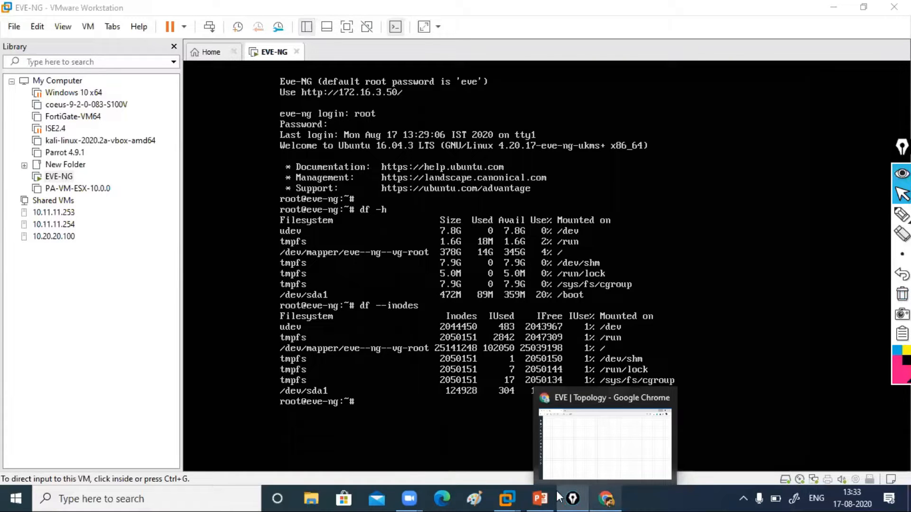
- Review the agenda line on connecting eve-ng lab devices with Base_Pc in PowerPoint, and switch to the EVE topology in Chrome
{"action": "left_click", "coordinate": [540, 502]}
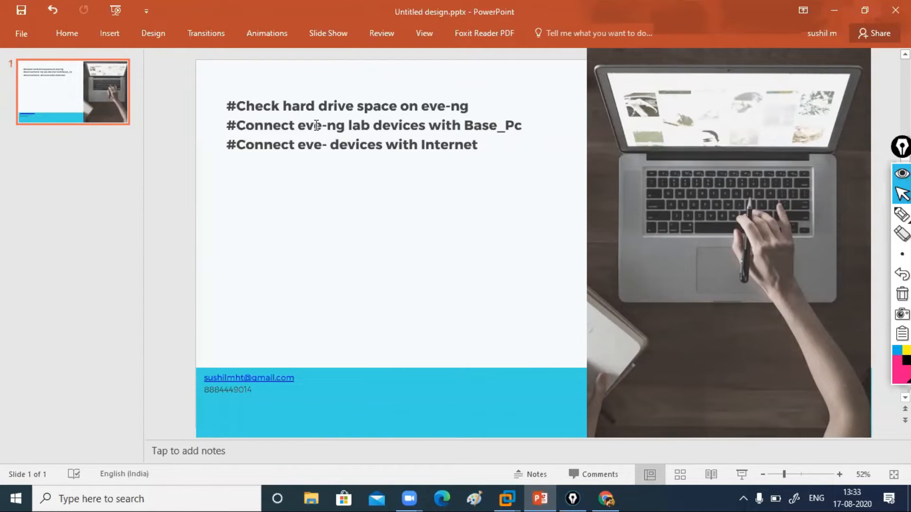
{"action": "left_click_drag", "start_coordinate": [317, 124], "coordinate": [525, 126]}
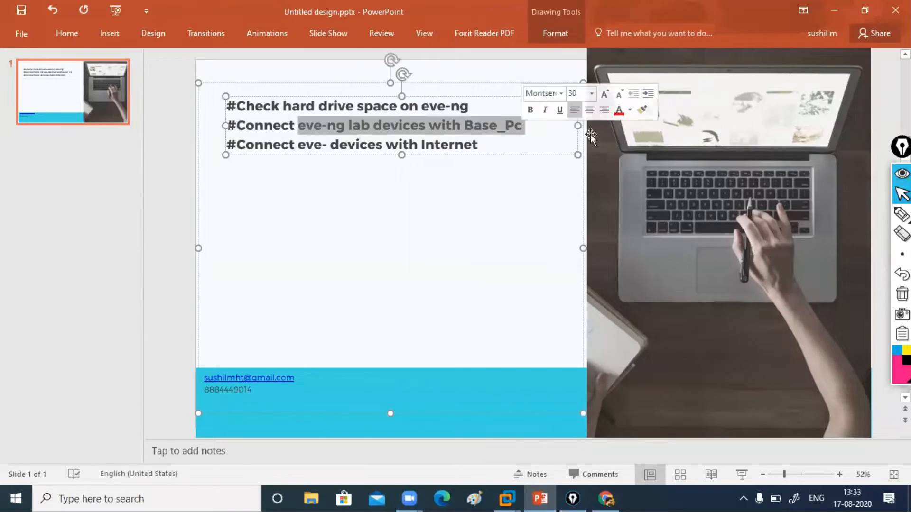
{"action": "left_click", "coordinate": [834, 11]}
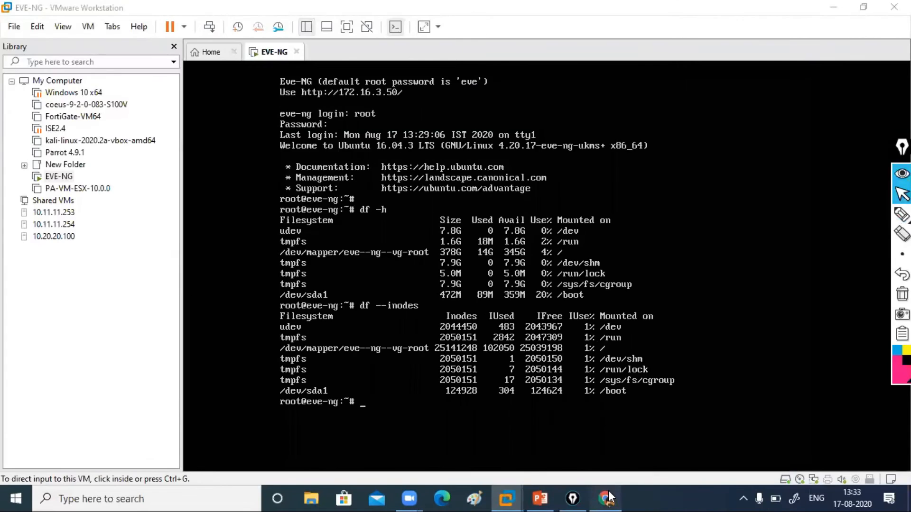
{"action": "left_click", "coordinate": [606, 499]}
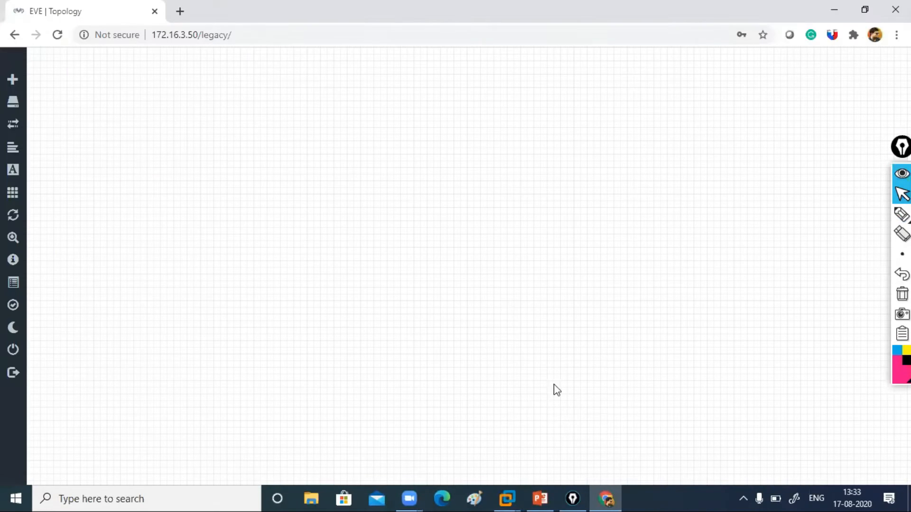
{"action": "right_click", "coordinate": [296, 118]}
{"action": "left_click", "coordinate": [325, 146]}
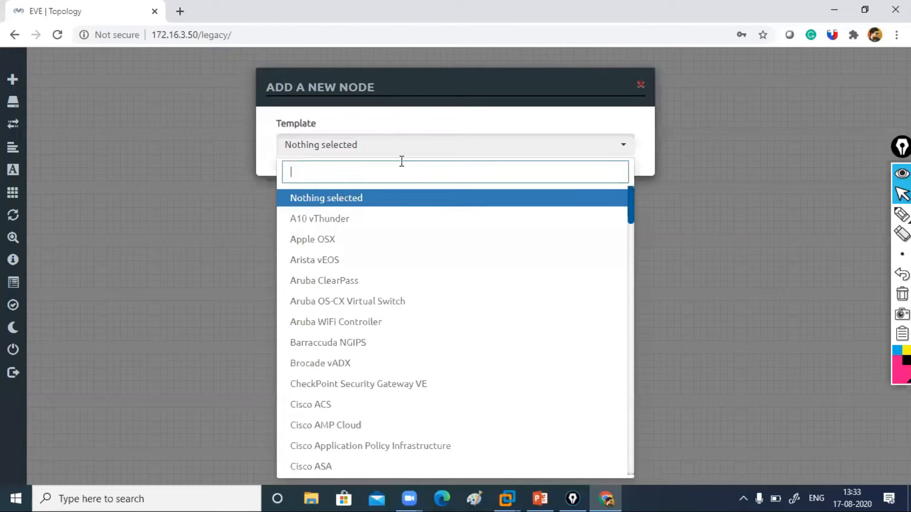
{"action": "type", "text": "win"}
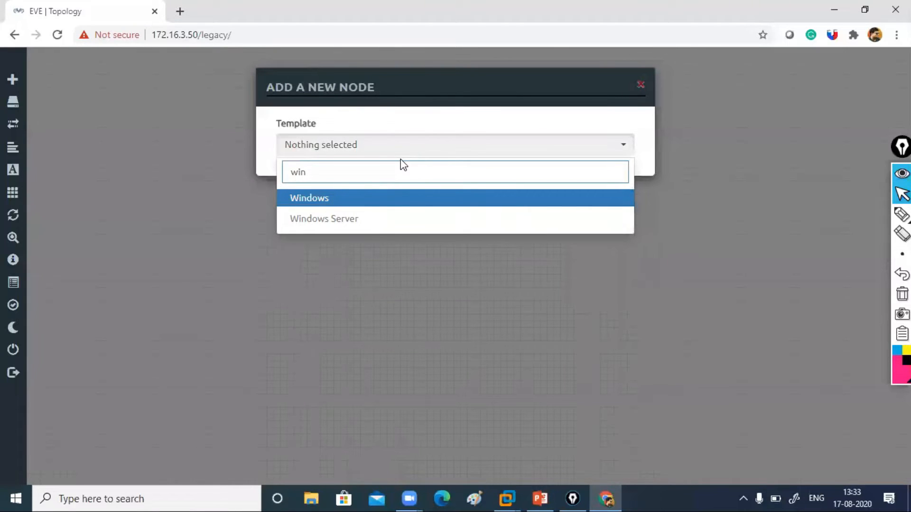
{"action": "left_click", "coordinate": [370, 199]}
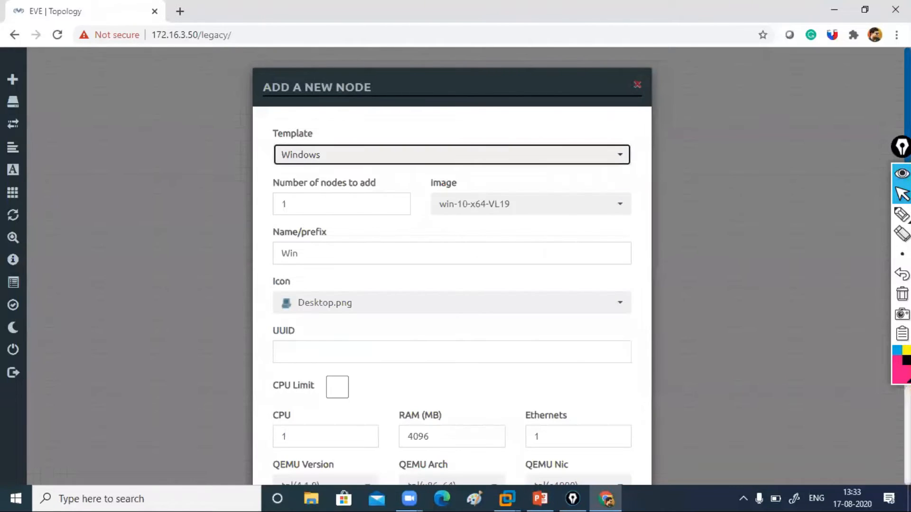
{"action": "scroll", "coordinate": [546, 351], "scroll_direction": "down", "scroll_amount": 5}
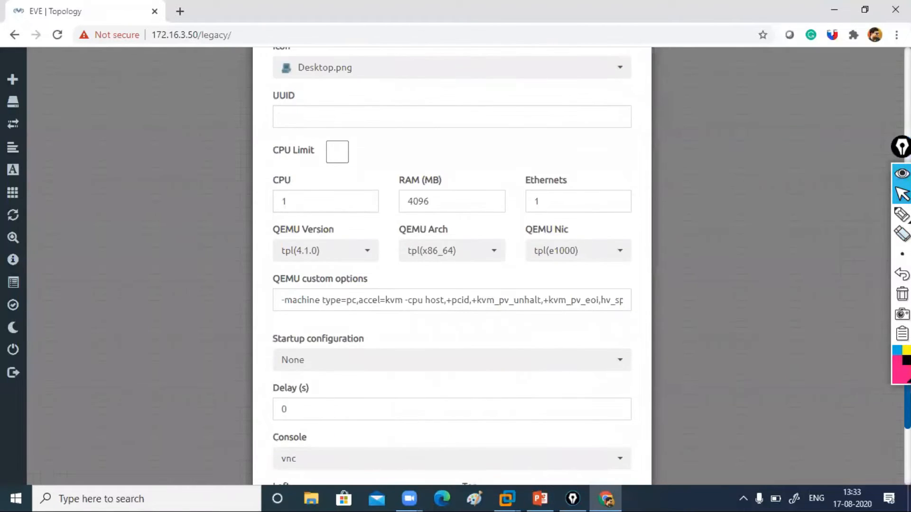
{"action": "left_click_drag", "start_coordinate": [897, 152], "coordinate": [863, 148]}
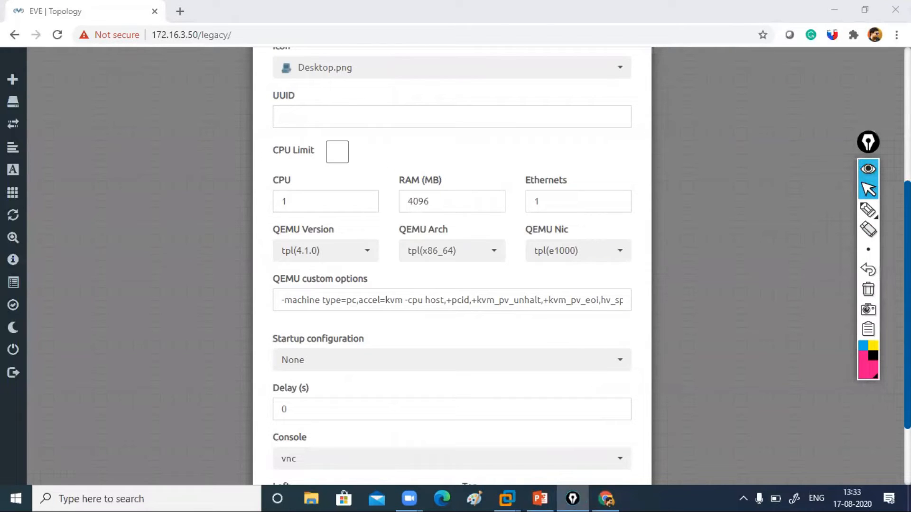
{"action": "key", "text": "Escape"}
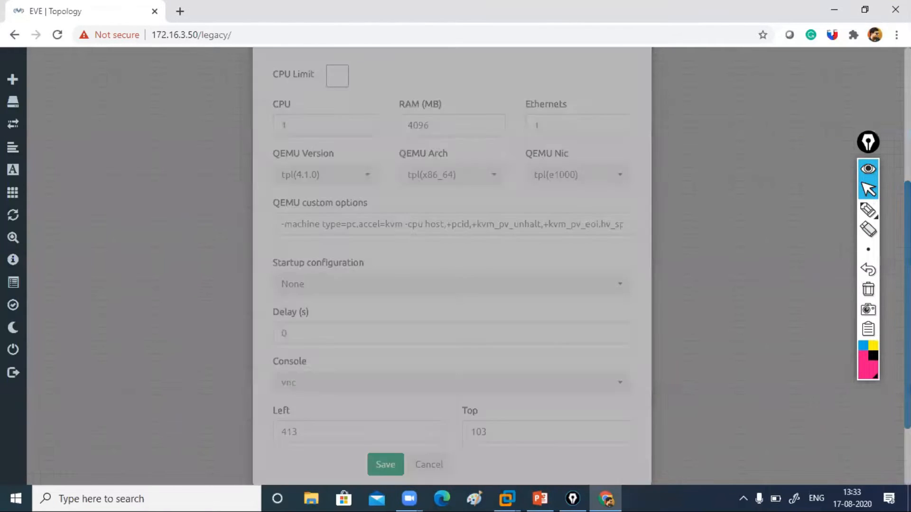
- Add one Windows node with the win-10-x64-VL19 image and default settings to the upper area of the topology
{"action": "right_click", "coordinate": [388, 133]}
{"action": "left_click", "coordinate": [449, 161]}
{"action": "left_click", "coordinate": [444, 155]}
{"action": "type", "text": "win"}
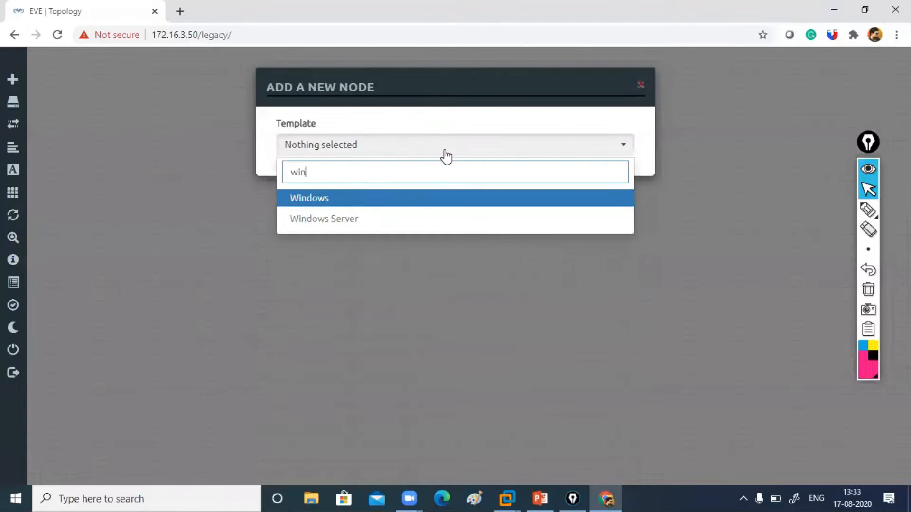
{"action": "left_click", "coordinate": [364, 199]}
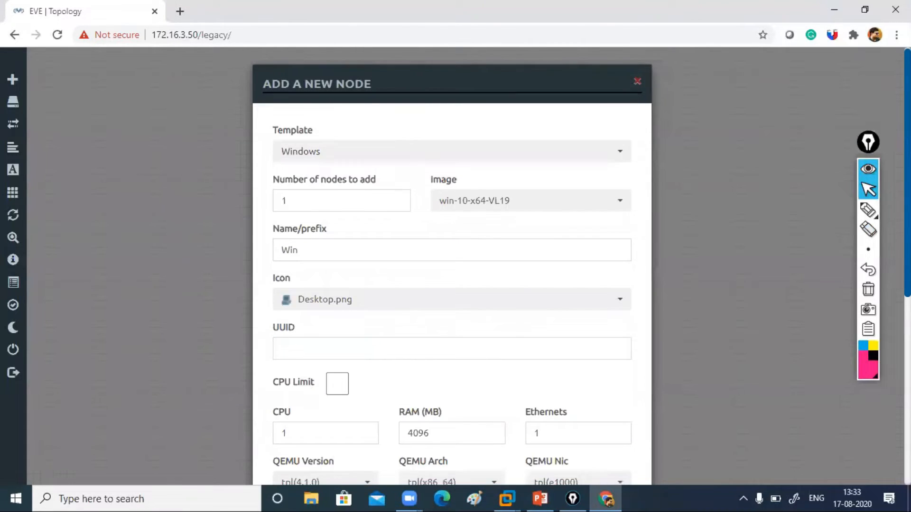
{"action": "scroll", "coordinate": [473, 479], "scroll_direction": "down", "scroll_amount": 7}
{"action": "left_click", "coordinate": [385, 443]}
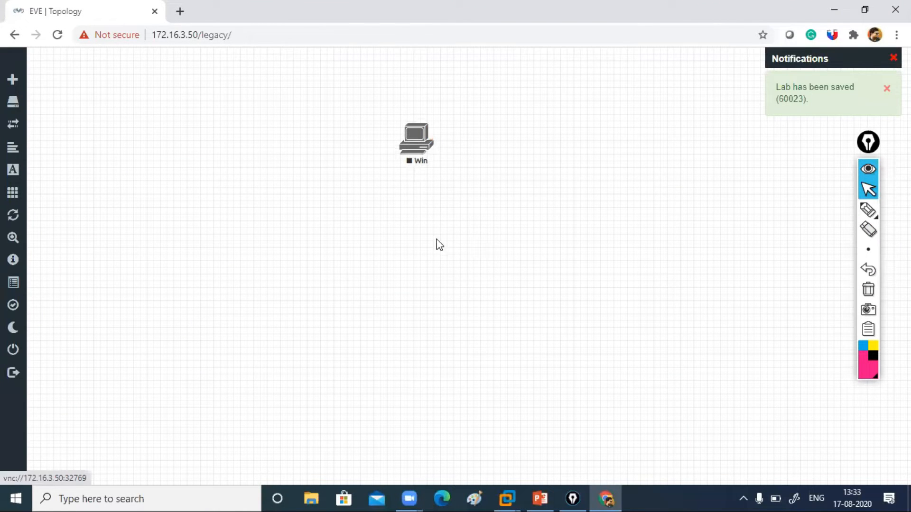
- Add a Management(Cloud0) network named INTERNET beside the Windows node and move it farther away to the right
{"action": "right_click", "coordinate": [486, 140]}
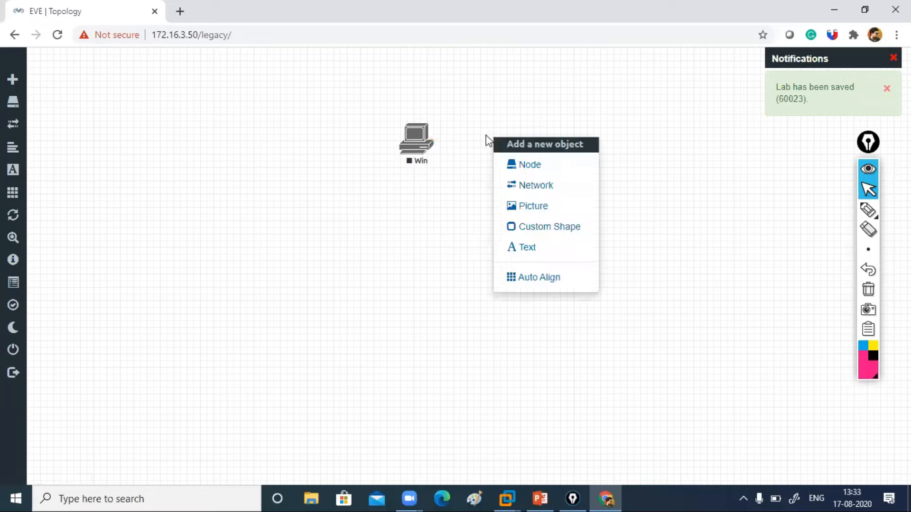
{"action": "left_click", "coordinate": [542, 188]}
{"action": "left_click", "coordinate": [416, 213]}
{"action": "left_click", "coordinate": [416, 213]}
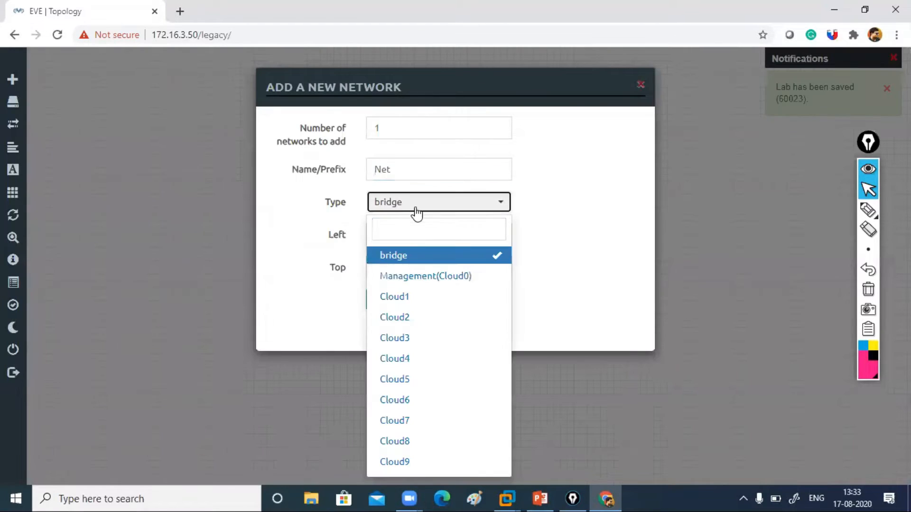
{"action": "left_click", "coordinate": [425, 280]}
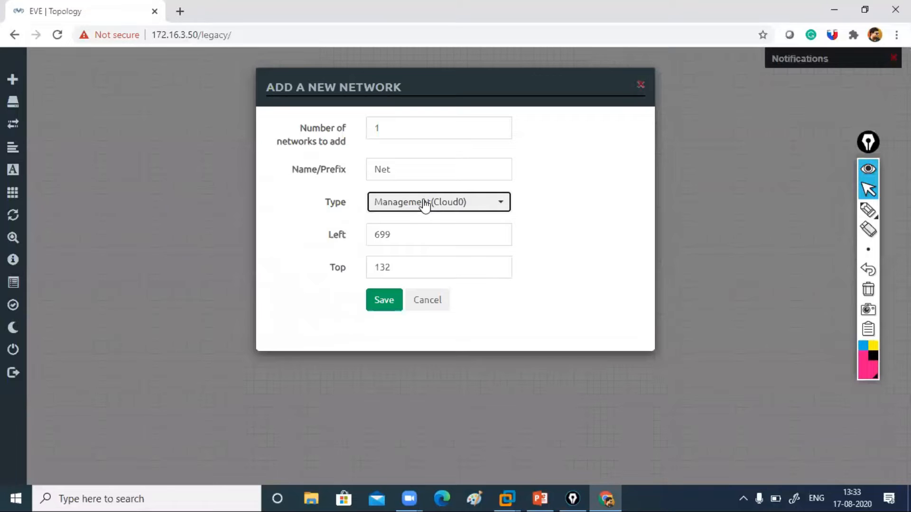
{"action": "double_click", "coordinate": [412, 168]}
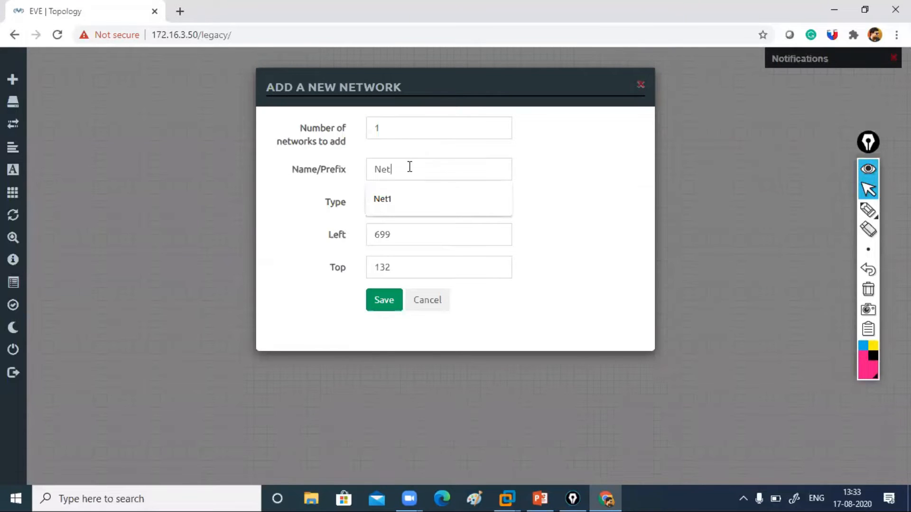
{"action": "type", "text": "INTERNET"}
{"action": "left_click", "coordinate": [405, 201]}
{"action": "left_click", "coordinate": [387, 308]}
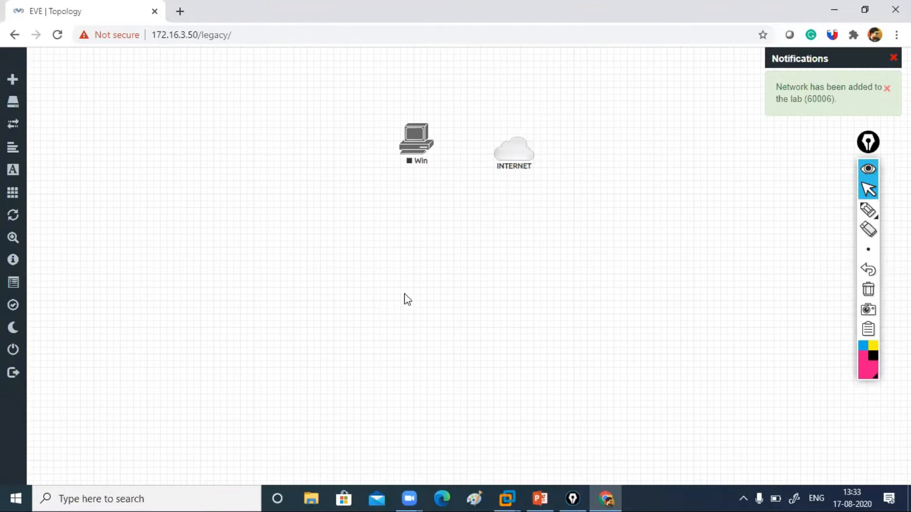
{"action": "left_click_drag", "start_coordinate": [513, 156], "coordinate": [433, 145]}
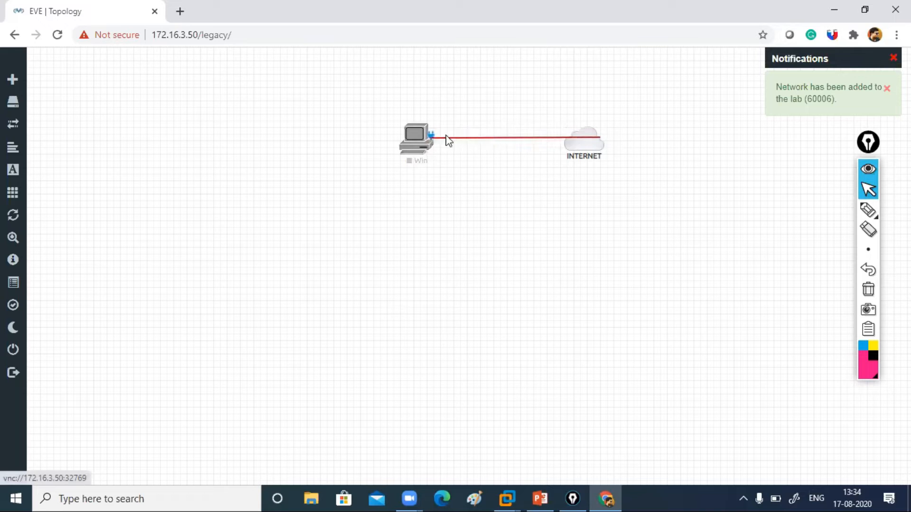
{"action": "right_click", "coordinate": [523, 143]}
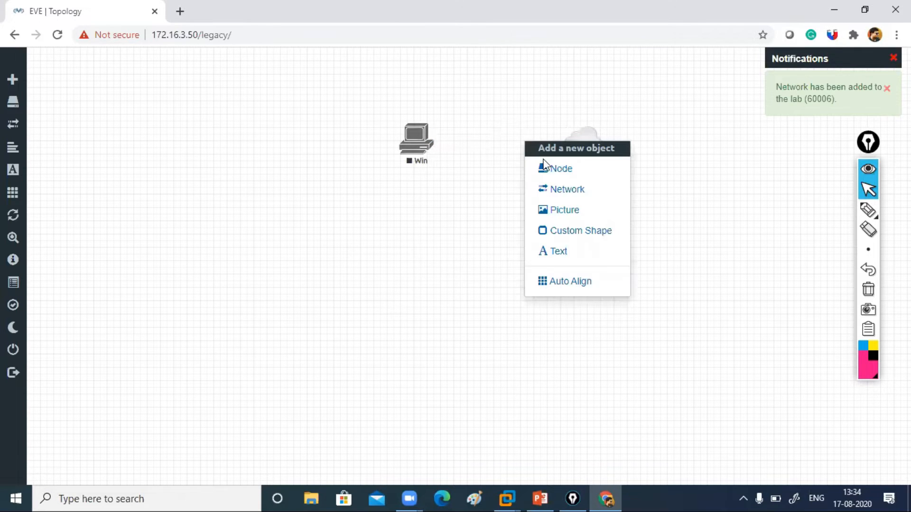
{"action": "left_click", "coordinate": [569, 176]}
{"action": "type", "text": "ios"}
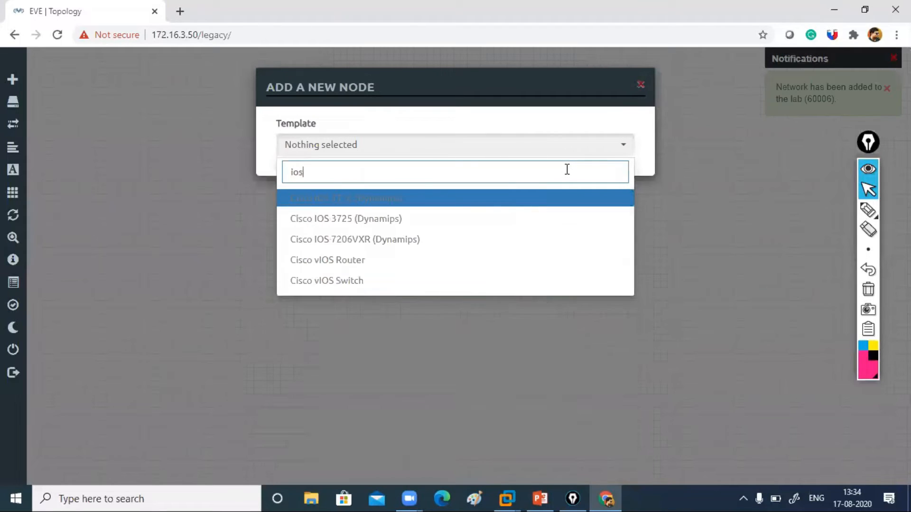
{"action": "key", "text": "BackSpace"}
{"action": "key", "text": "BackSpace"}
{"action": "key", "text": "BackSpace"}
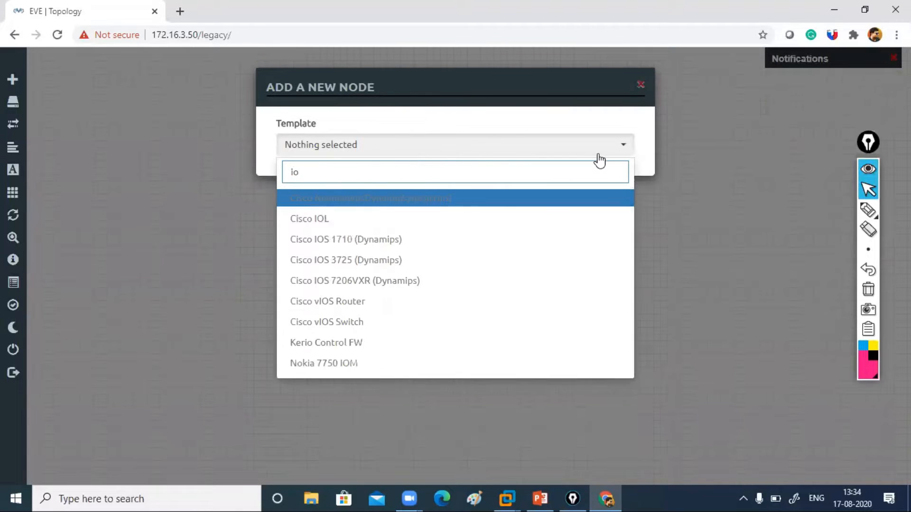
{"action": "left_click", "coordinate": [759, 176]}
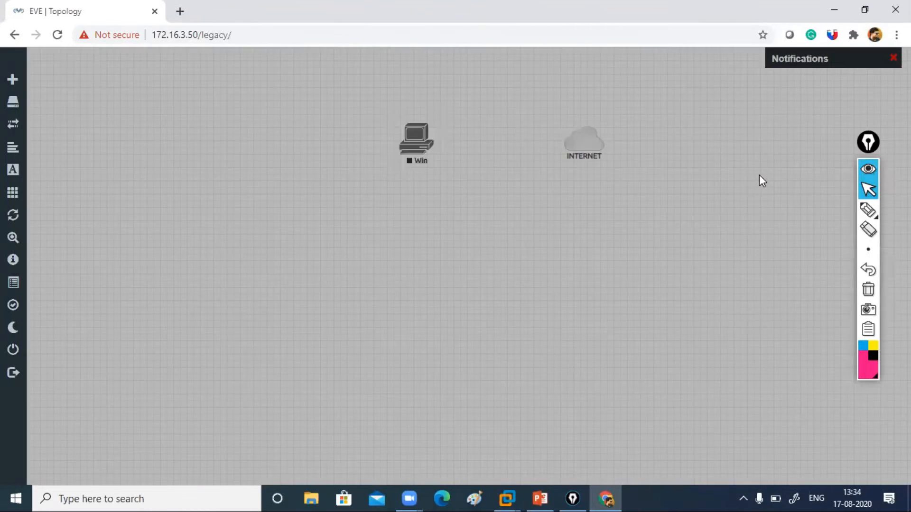
- Connect the INTERNET network to interface e0 of the Win node and start the node
{"action": "left_click_drag", "start_coordinate": [601, 140], "coordinate": [425, 151]}
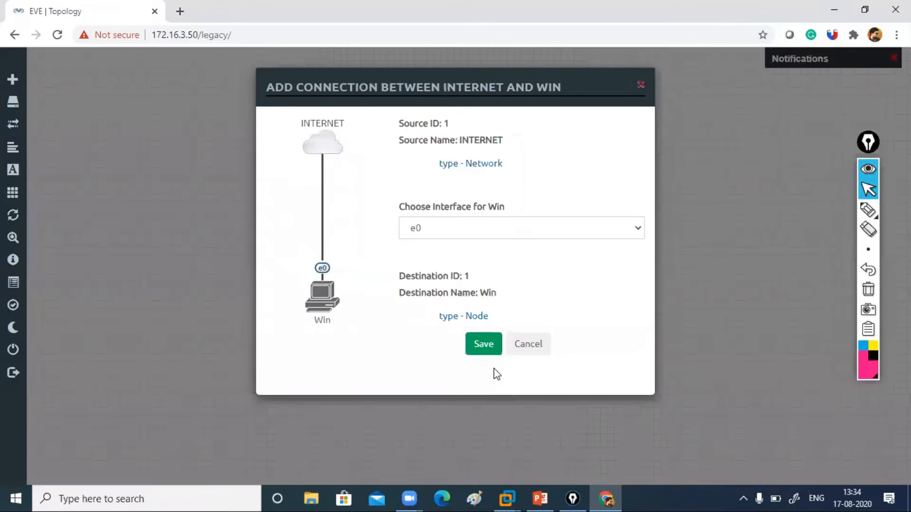
{"action": "left_click", "coordinate": [483, 343]}
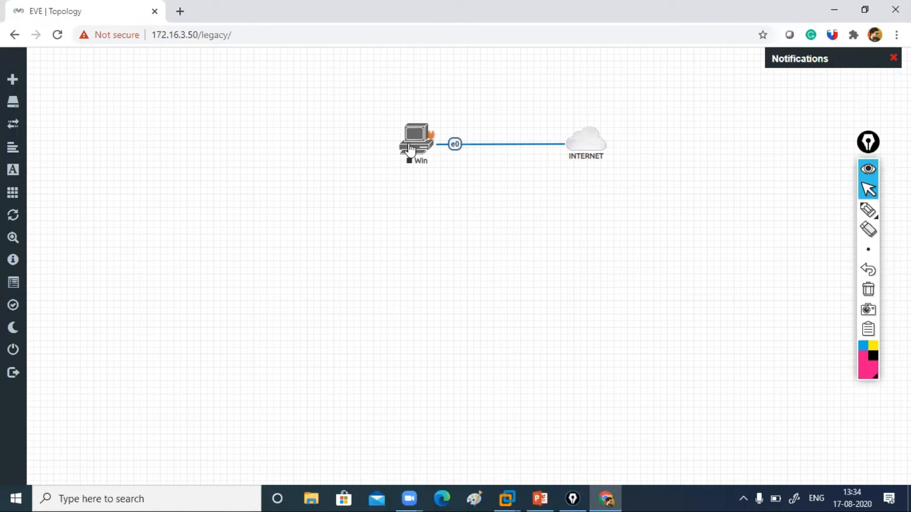
{"action": "right_click", "coordinate": [417, 147]}
{"action": "left_click", "coordinate": [439, 175]}
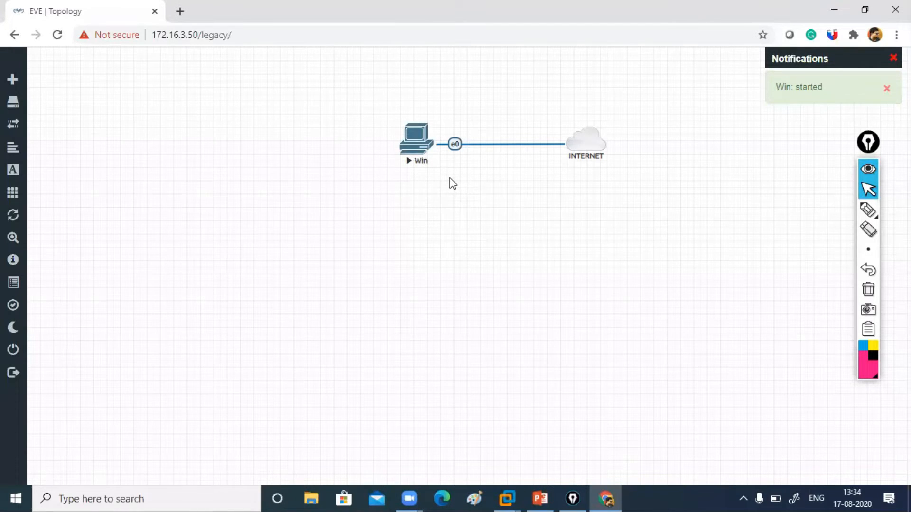
- Open the Win node's VNC console and sign in to Windows with the account password
{"action": "left_click", "coordinate": [417, 137]}
{"action": "left_click", "coordinate": [490, 135]}
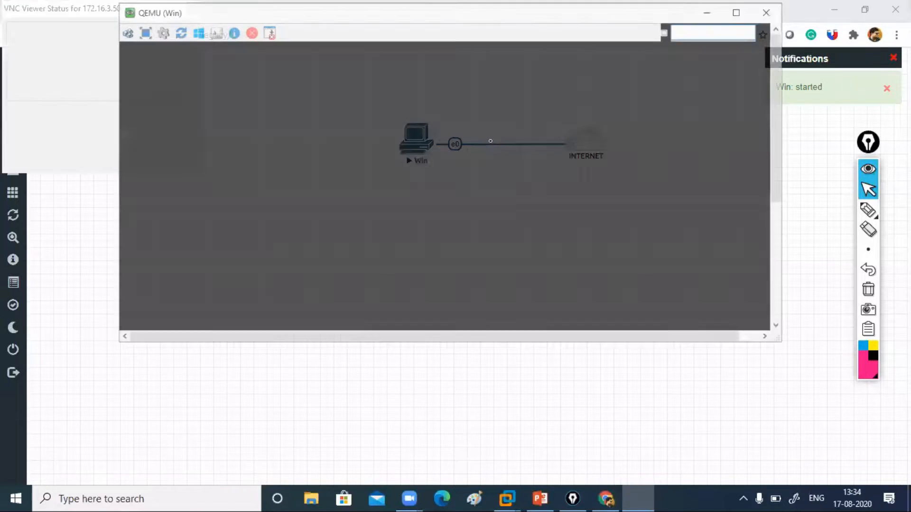
{"action": "left_click_drag", "start_coordinate": [789, 151], "coordinate": [791, 203]}
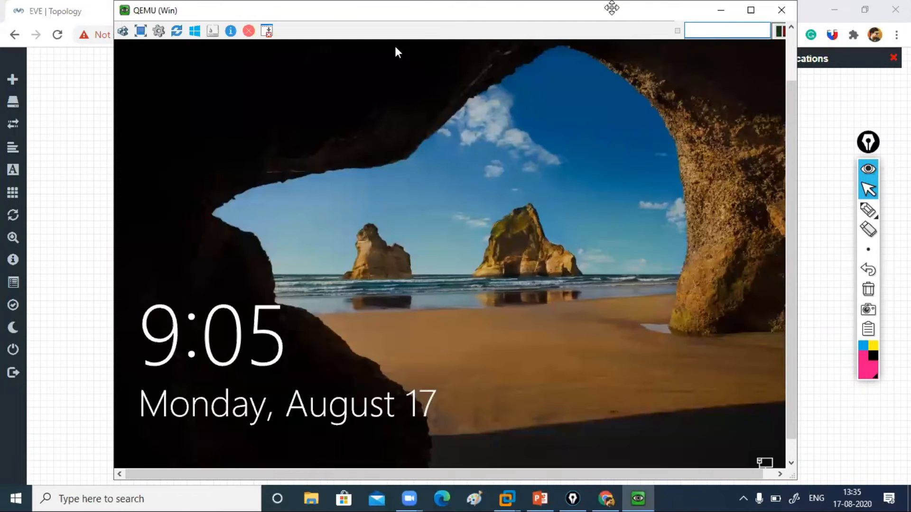
{"action": "left_click", "coordinate": [452, 302]}
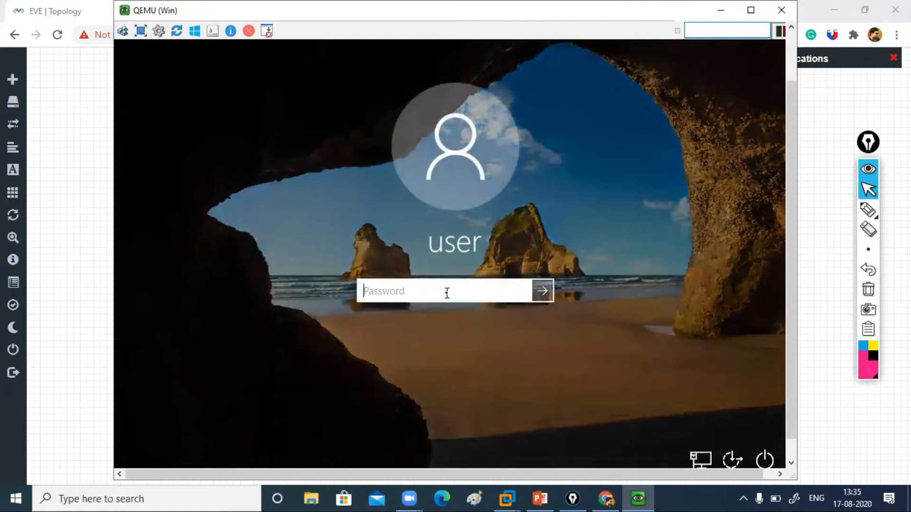
{"action": "type", "text": "•••••••"}
{"action": "key", "text": "Return"}
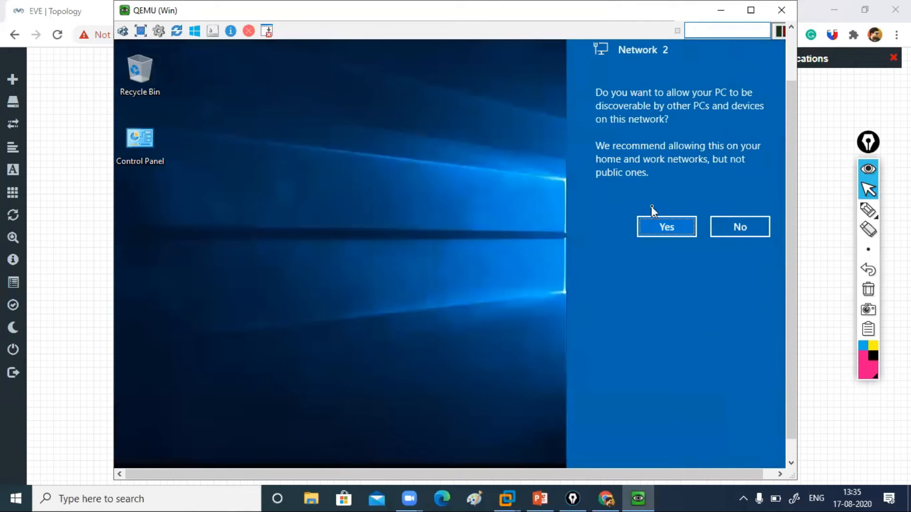
- Decline network discovery in the Win guest, maximize its console, and open the Ethernet connection's details from Network and Sharing Center
{"action": "left_click", "coordinate": [718, 225]}
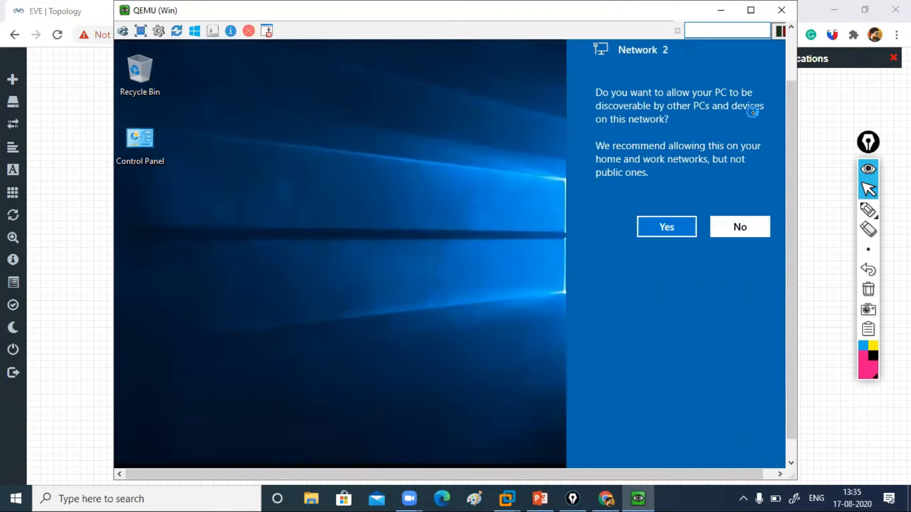
{"action": "left_click", "coordinate": [750, 11]}
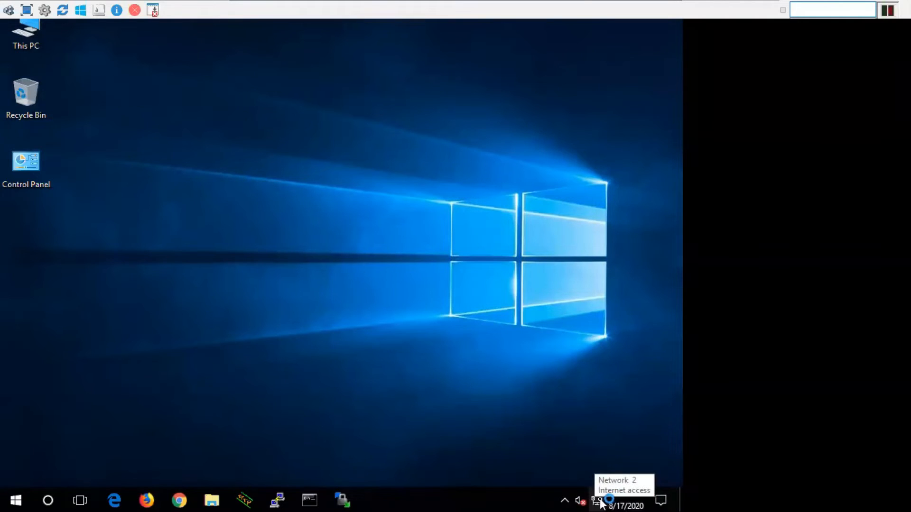
{"action": "right_click", "coordinate": [600, 502]}
{"action": "left_click", "coordinate": [608, 488]}
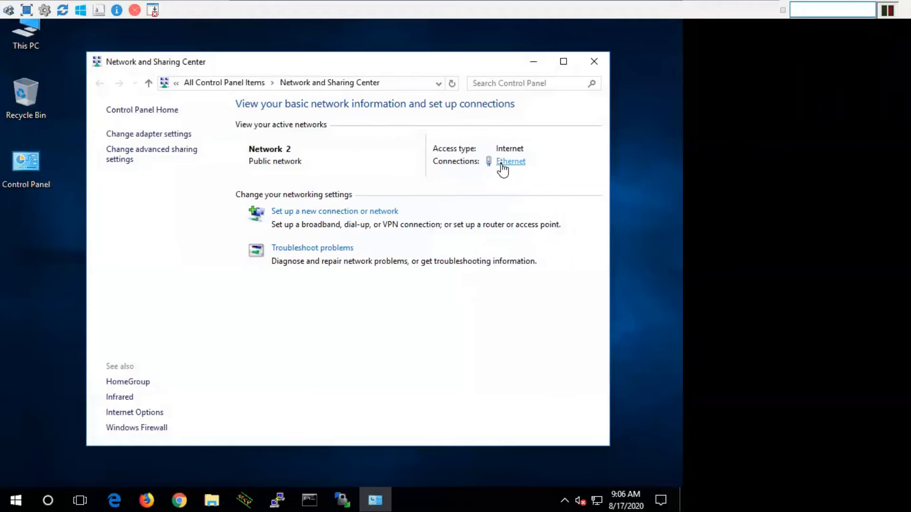
{"action": "left_click", "coordinate": [501, 163]}
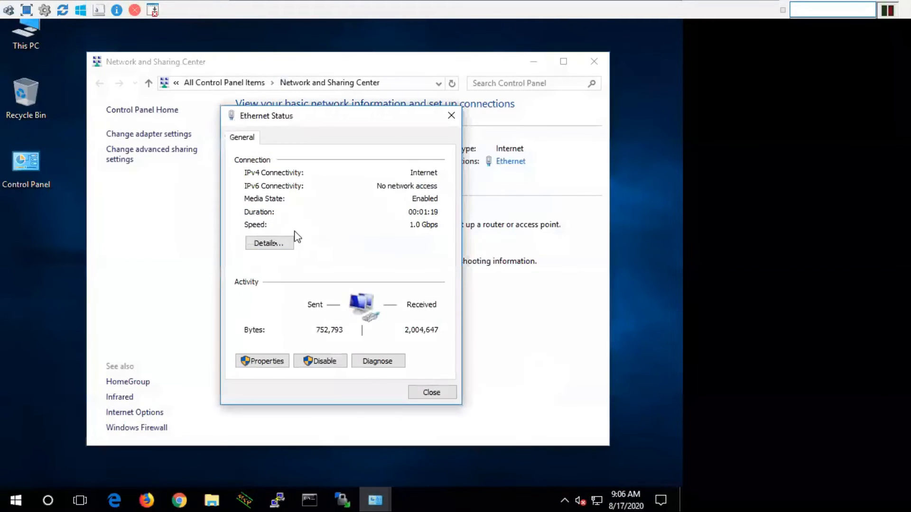
{"action": "left_click", "coordinate": [273, 243]}
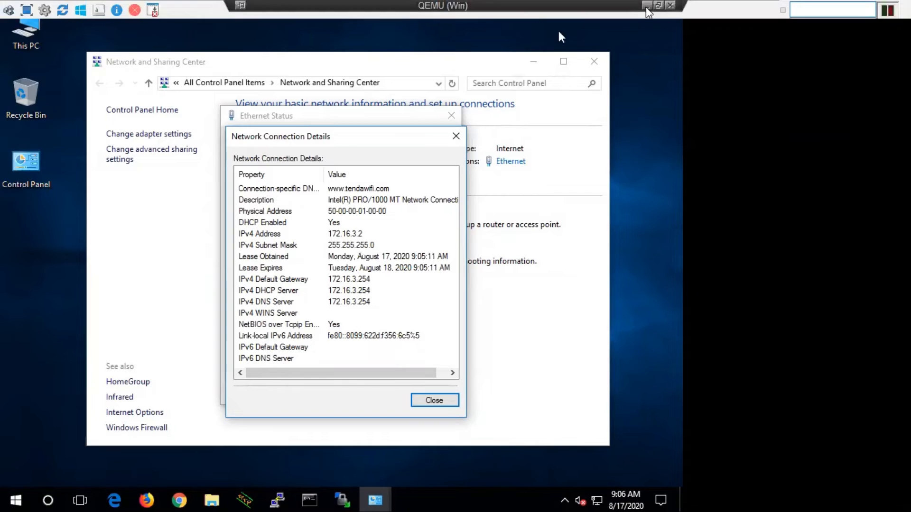
- Return to the EVE topology, trace the path from INTERNET to the Win node with the pen, circle the node, and clear the marks
{"action": "left_click", "coordinate": [647, 9]}
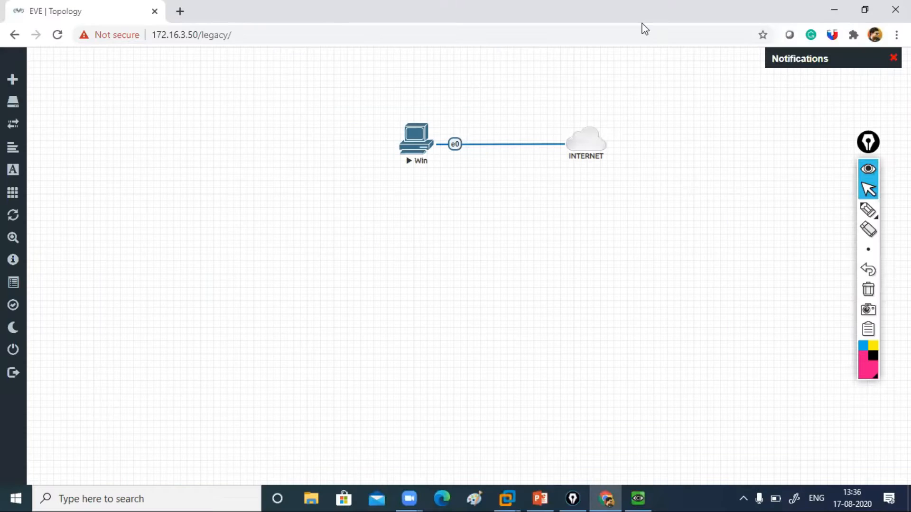
{"action": "left_click", "coordinate": [871, 217]}
{"action": "left_click_drag", "start_coordinate": [617, 146], "coordinate": [449, 140]}
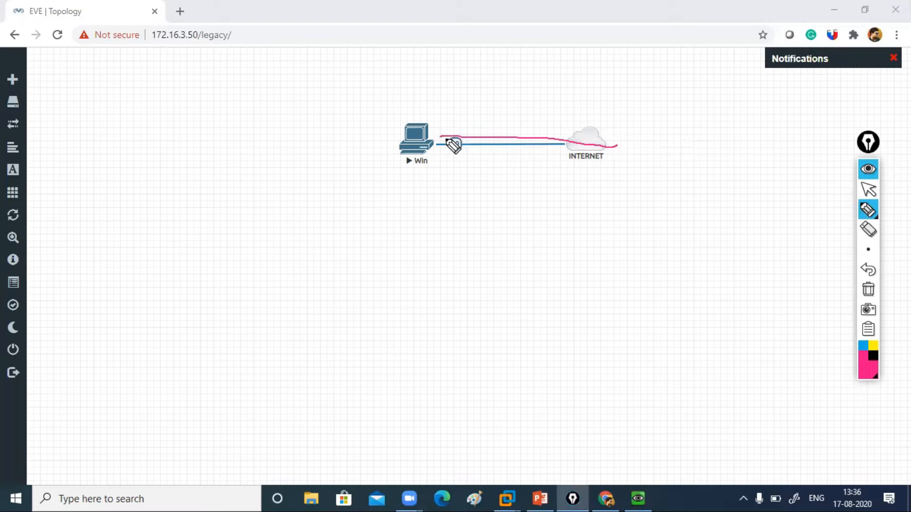
{"action": "mouse_move", "coordinate": [606, 124]}
{"action": "left_mouse_down"}
{"action": "mouse_move", "coordinate": [564, 144]}
{"action": "mouse_move", "coordinate": [622, 127]}
{"action": "left_mouse_up"}
{"action": "left_click", "coordinate": [868, 289]}
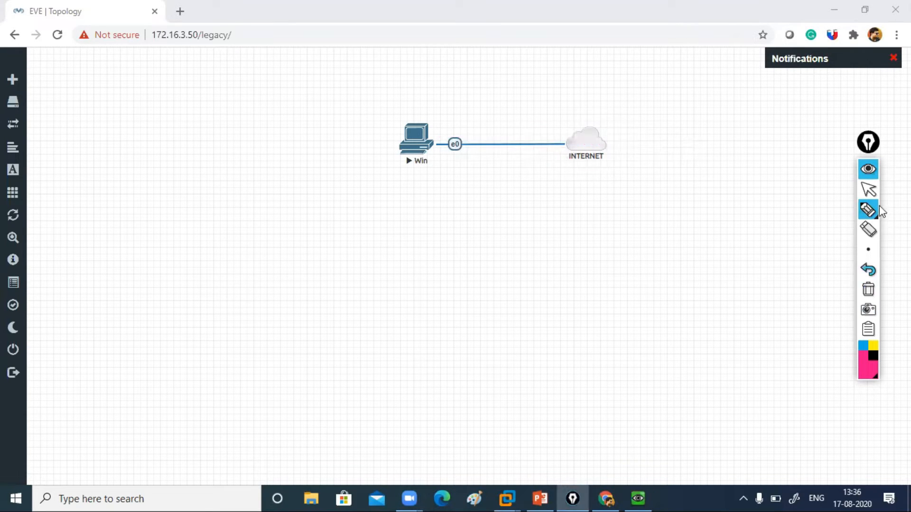
{"action": "left_click", "coordinate": [868, 189]}
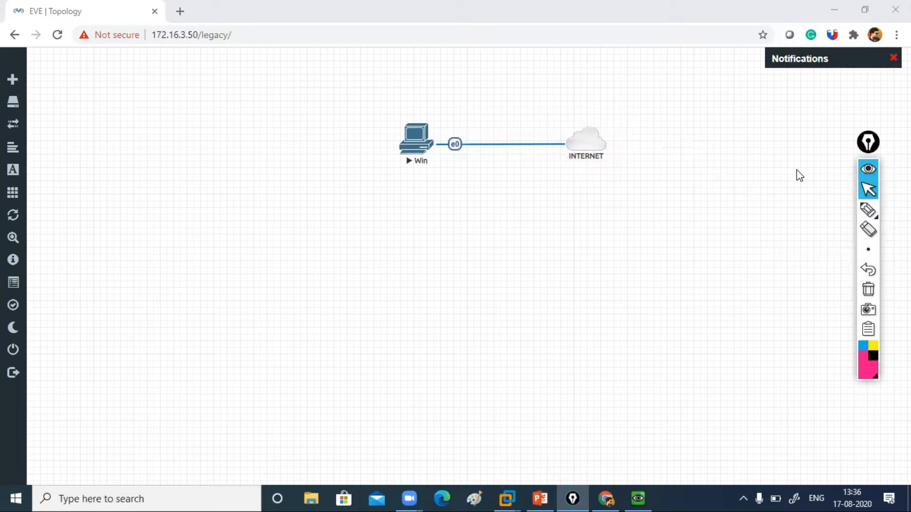
{"action": "left_click", "coordinate": [867, 210]}
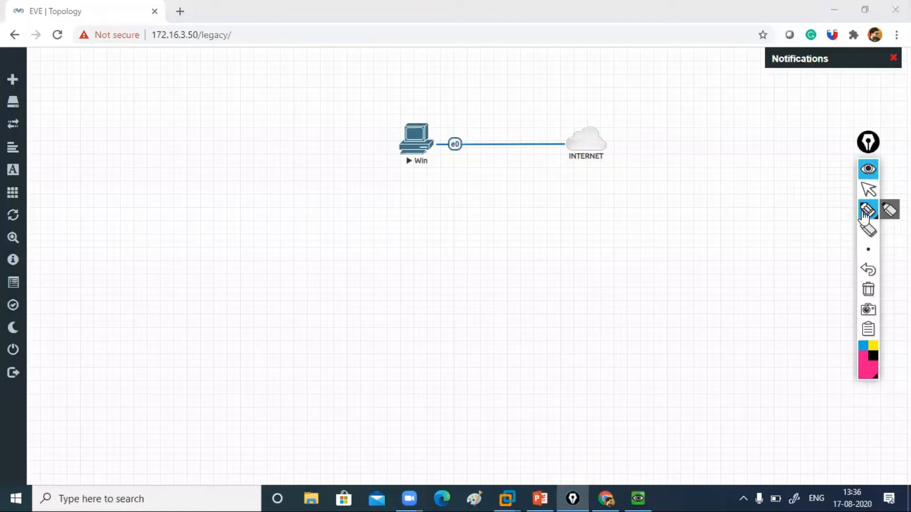
{"action": "mouse_move", "coordinate": [640, 150]}
{"action": "left_mouse_down"}
{"action": "mouse_move", "coordinate": [518, 138]}
{"action": "mouse_move", "coordinate": [429, 146]}
{"action": "mouse_move", "coordinate": [393, 136]}
{"action": "mouse_move", "coordinate": [450, 114]}
{"action": "left_mouse_up"}
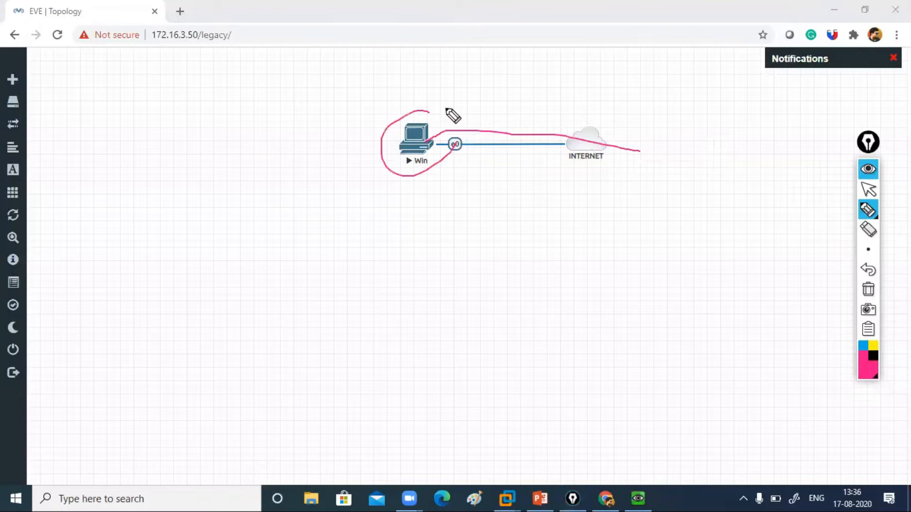
{"action": "left_click", "coordinate": [868, 288]}
{"action": "left_click", "coordinate": [867, 192]}
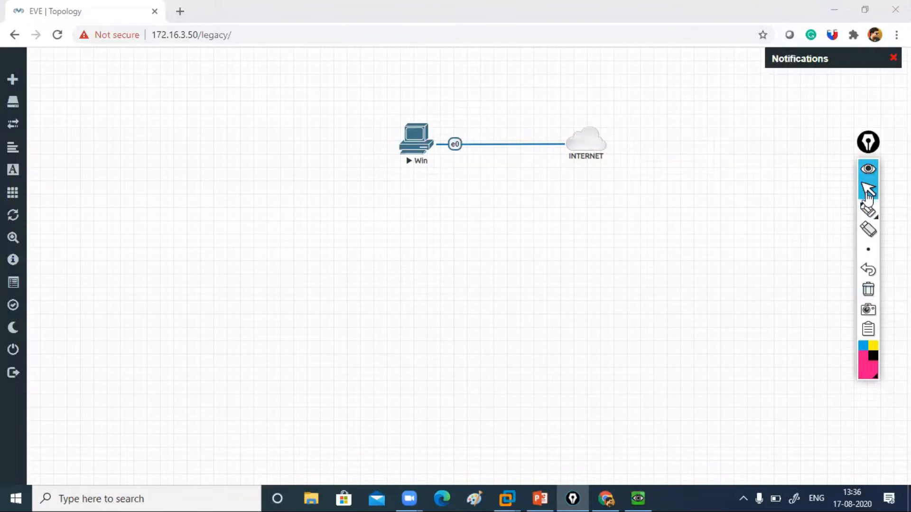
- Open Command Prompt on the base PC, and select the IPv4 Address entry in the Win guest's network connection details
{"action": "left_click", "coordinate": [223, 497]}
{"action": "type", "text": "cmd"}
{"action": "key", "text": "Return"}
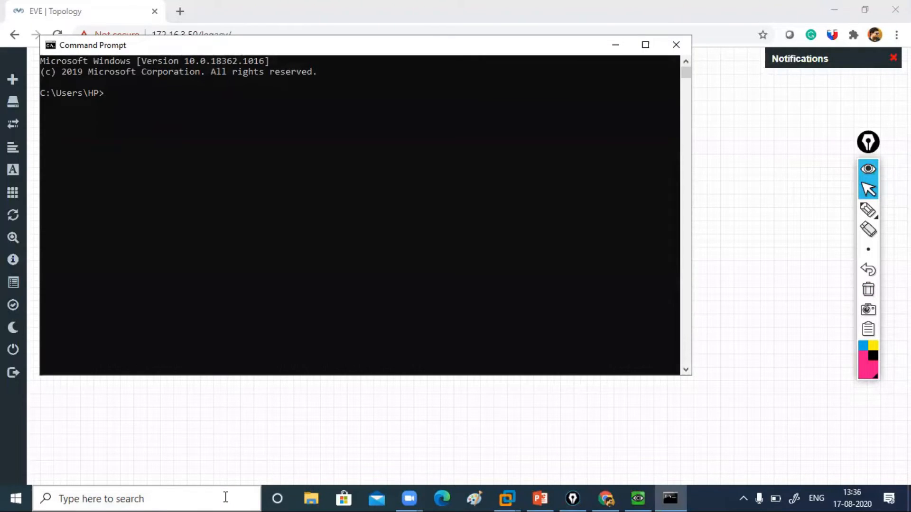
{"action": "left_click", "coordinate": [616, 44]}
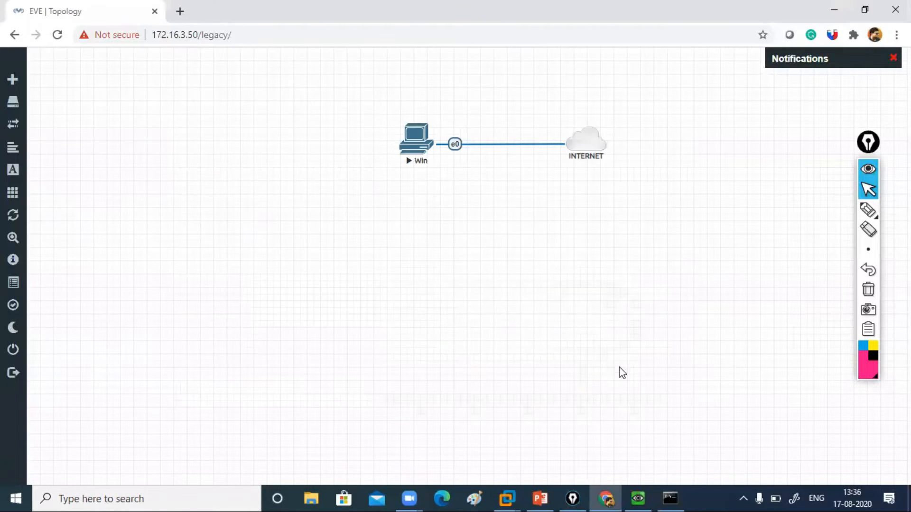
{"action": "left_click", "coordinate": [638, 498]}
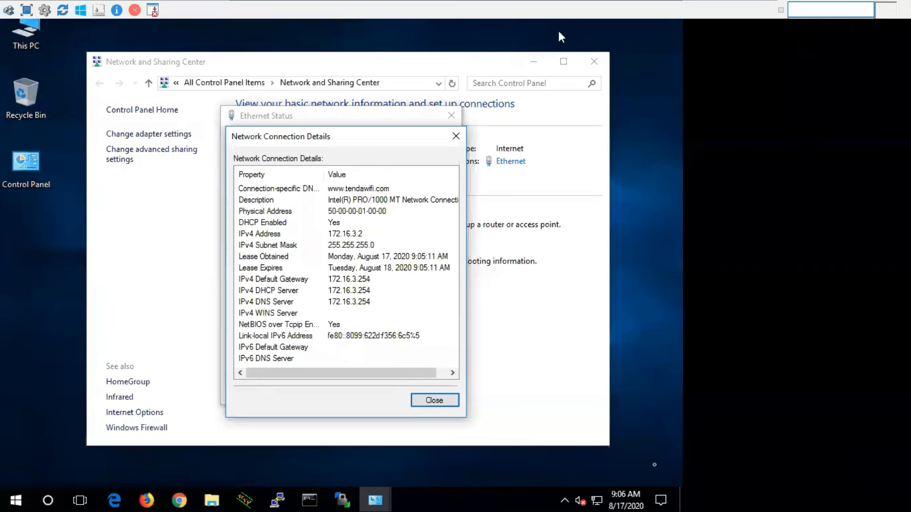
{"action": "left_click", "coordinate": [347, 236]}
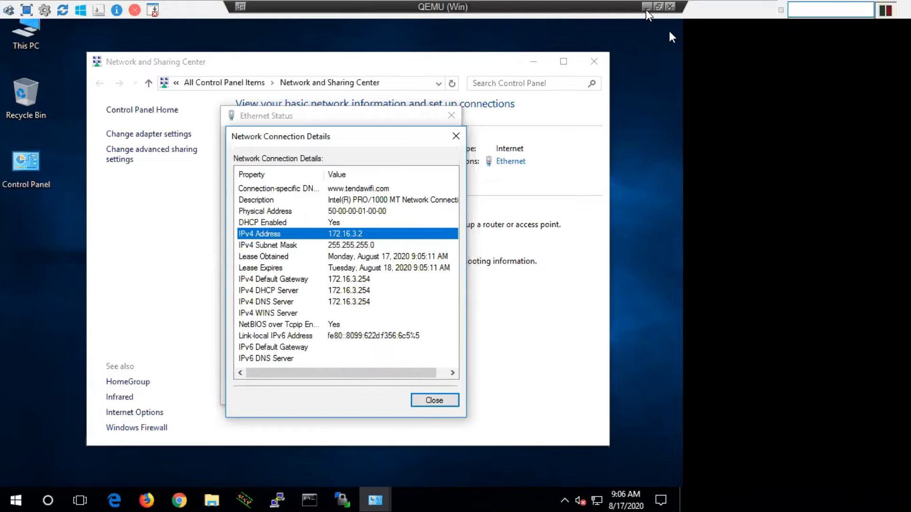
- Ping 172.16.3.2 from the base PC's Command Prompt
{"action": "left_click", "coordinate": [650, 9]}
{"action": "left_click", "coordinate": [671, 496]}
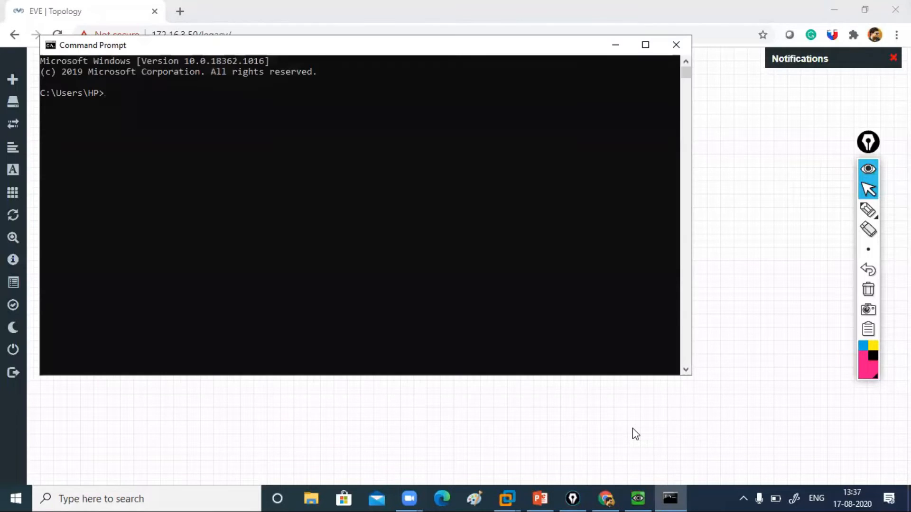
{"action": "type", "text": "ping"}
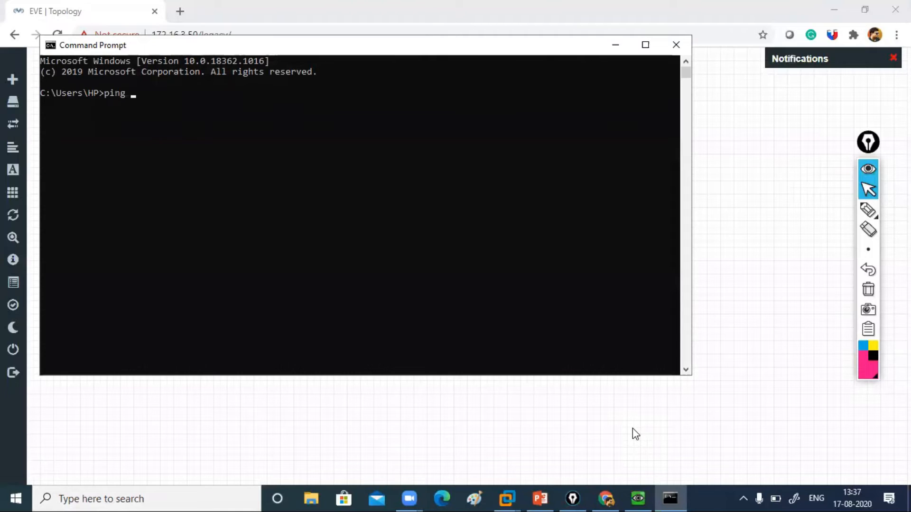
{"action": "type", "text": " 172.16.3.2"}
{"action": "key", "text": "Return"}
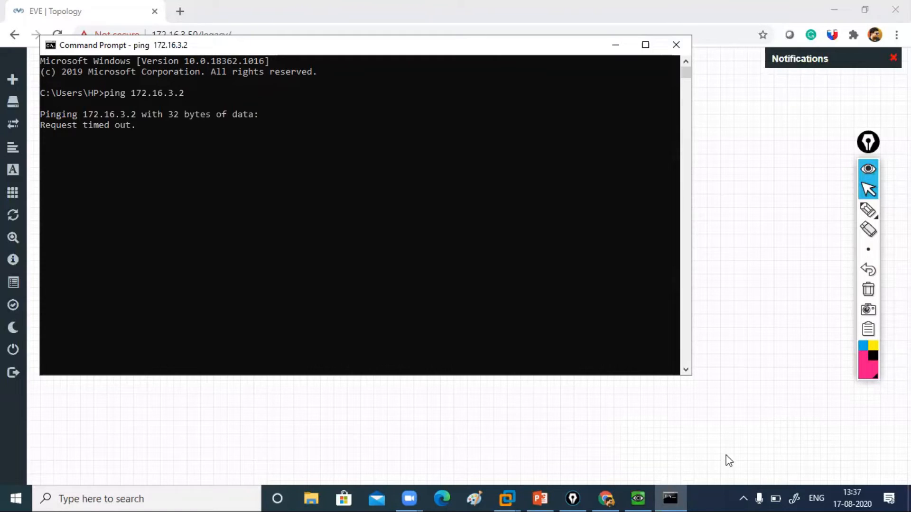
- Close the connection details and Ethernet status in the Win guest, and minimize Network and Sharing Center
{"action": "left_click", "coordinate": [649, 493]}
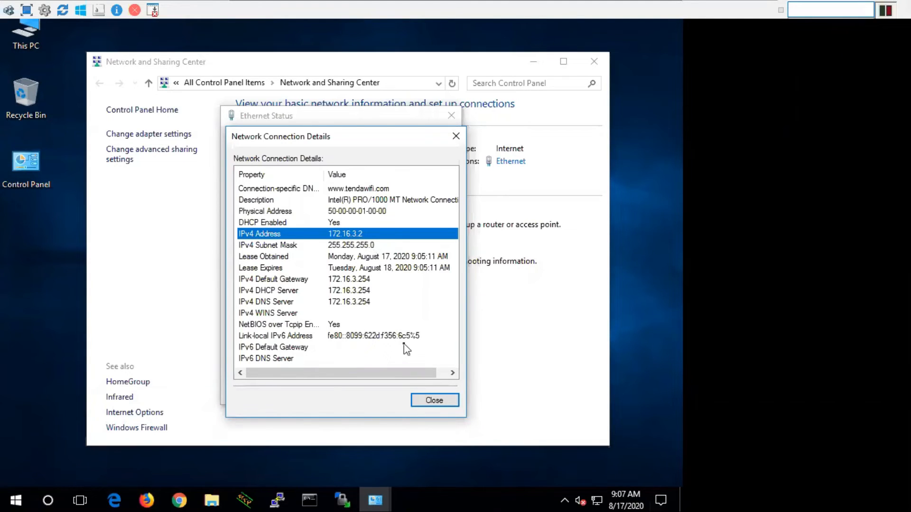
{"action": "left_click", "coordinate": [434, 400]}
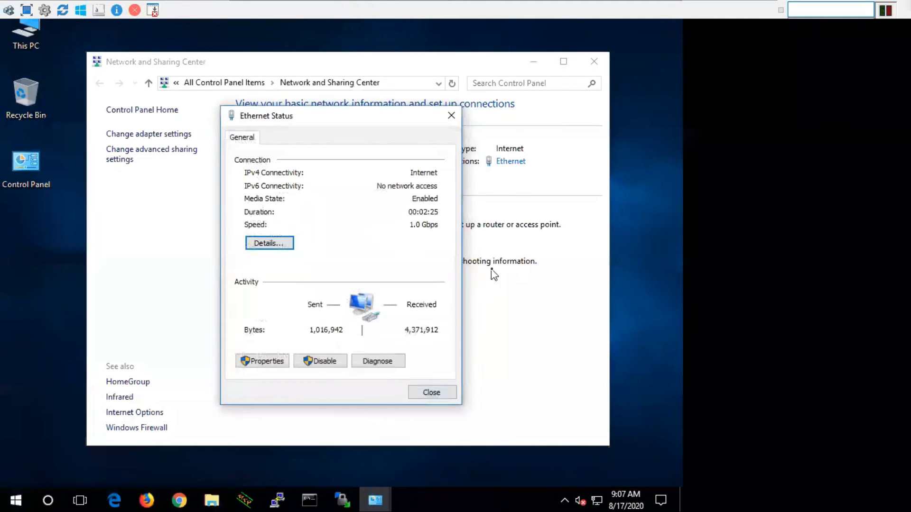
{"action": "left_click", "coordinate": [450, 115]}
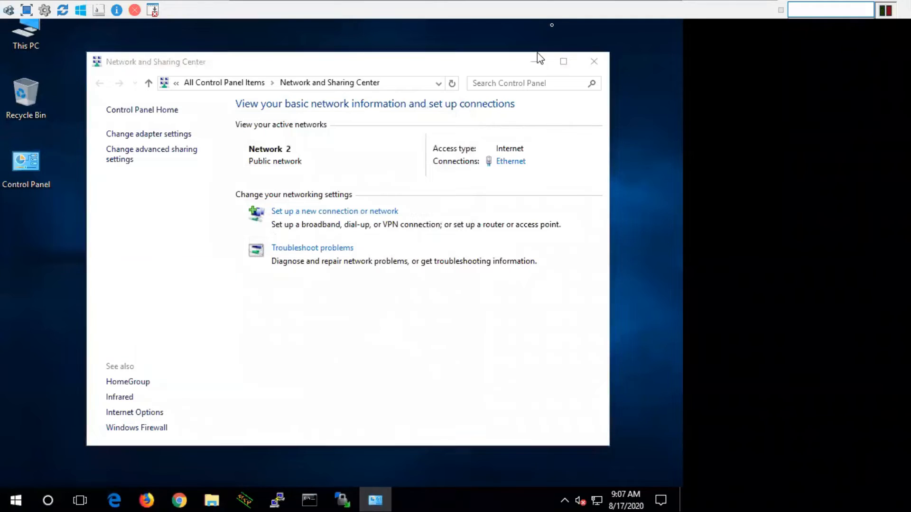
{"action": "left_click", "coordinate": [534, 61]}
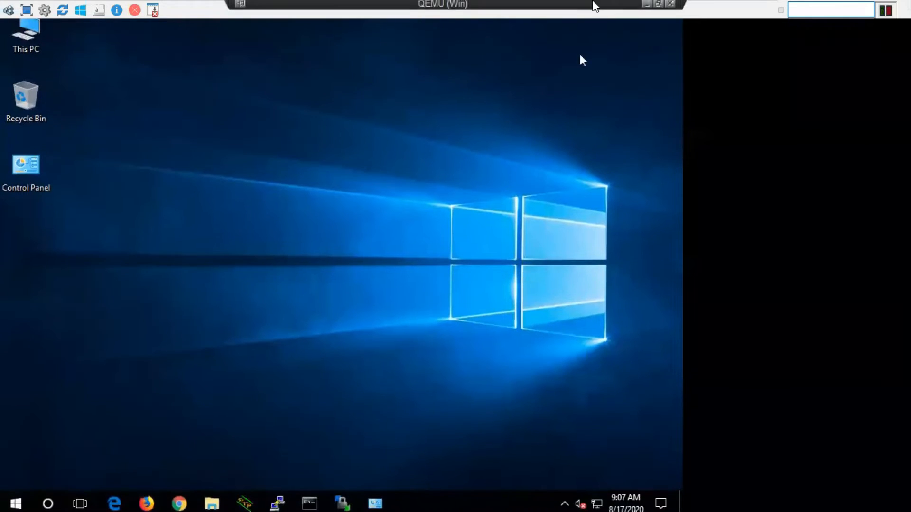
- Minimize the Win guest and ping 172.16.3.2 again from the base PC's Command Prompt
{"action": "left_click", "coordinate": [648, 6]}
{"action": "key", "text": "Up"}
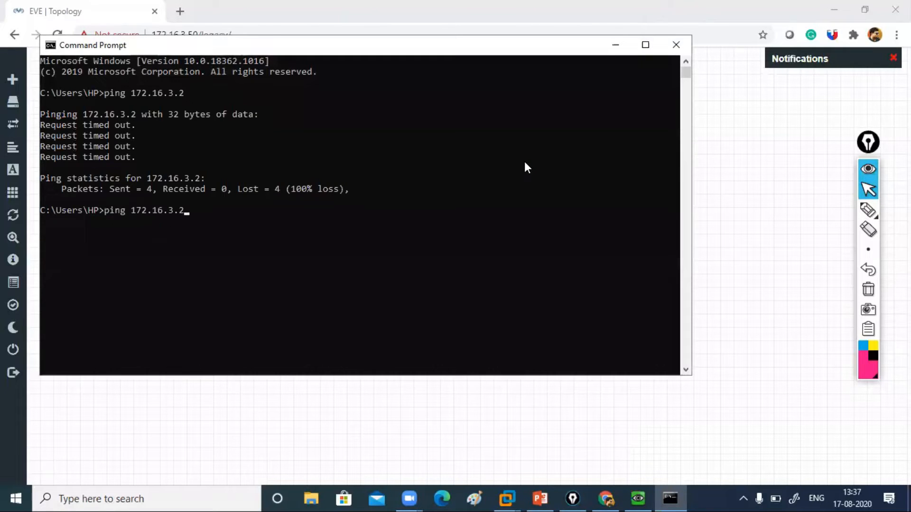
{"action": "key", "text": "Return"}
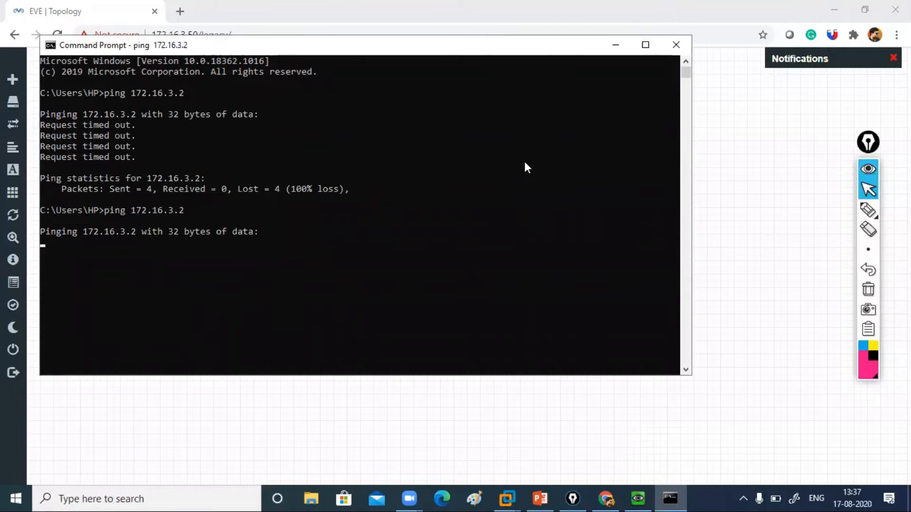
- Switch to the Win guest and turn off Windows Firewall for both private and public networks
{"action": "left_click", "coordinate": [637, 498]}
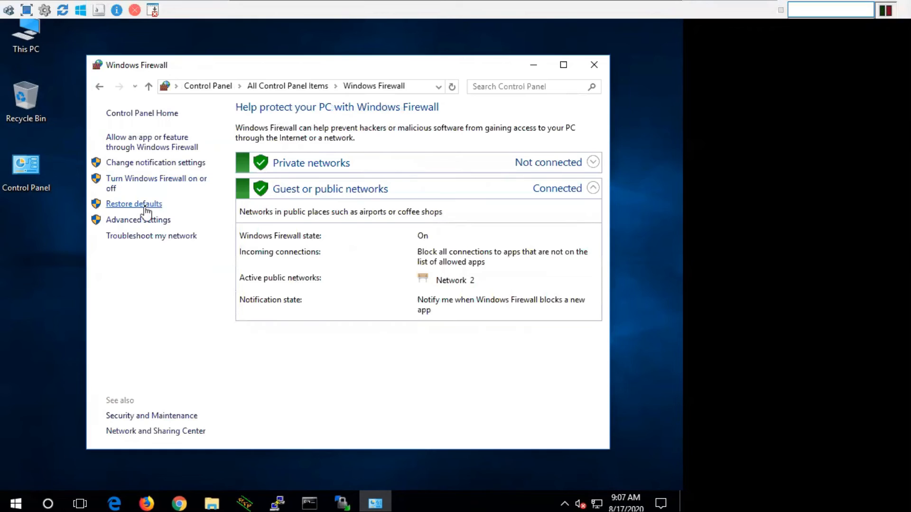
{"action": "left_click", "coordinate": [154, 178]}
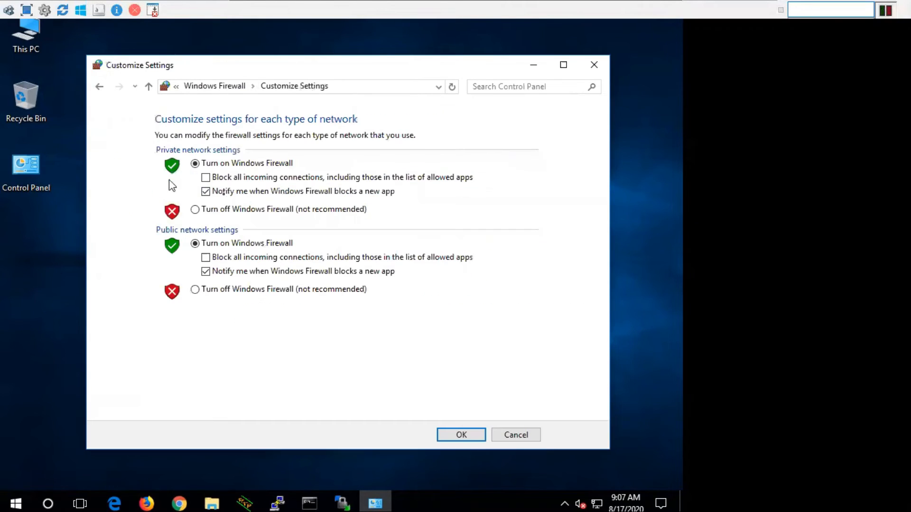
{"action": "left_click", "coordinate": [230, 210]}
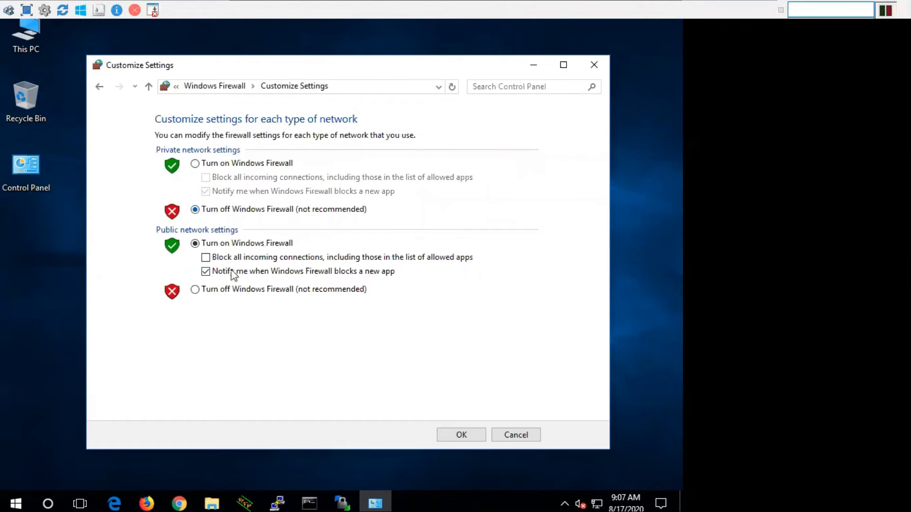
{"action": "left_click", "coordinate": [229, 291]}
{"action": "left_click", "coordinate": [464, 435]}
- Minimize the guest window and repeat the ping to 172.16.3.2 from the base PC with the guest firewall off
{"action": "mouse_move", "coordinate": [681, 2]}
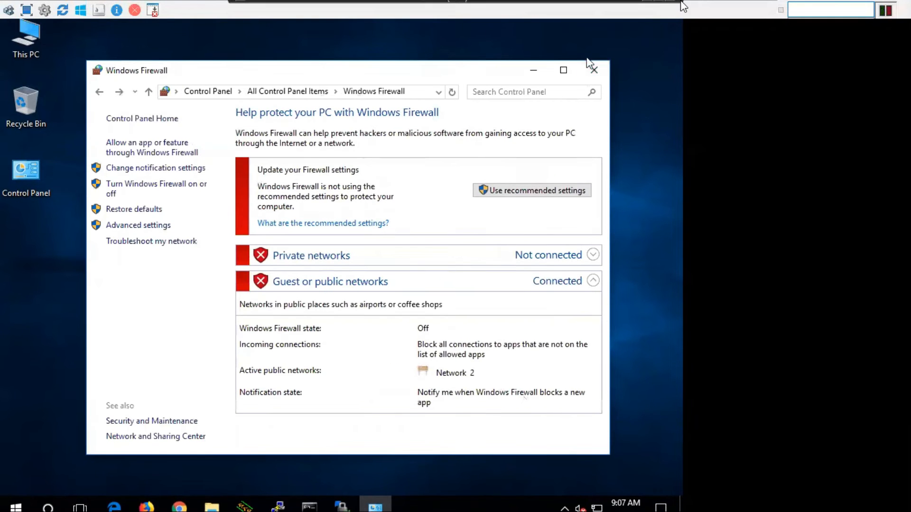
{"action": "left_click", "coordinate": [650, 8]}
{"action": "left_click", "coordinate": [503, 270]}
{"action": "key", "text": "Up"}
{"action": "key", "text": "Return"}
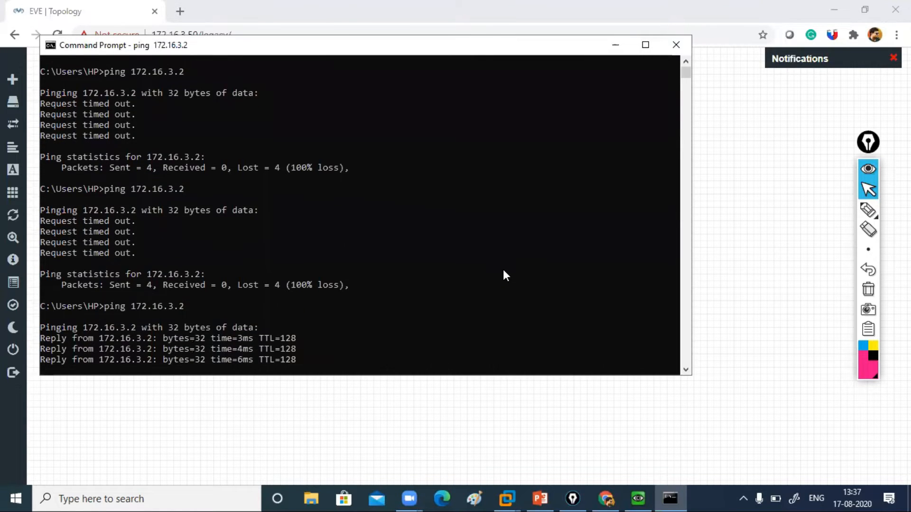
{"action": "key", "text": "Return"}
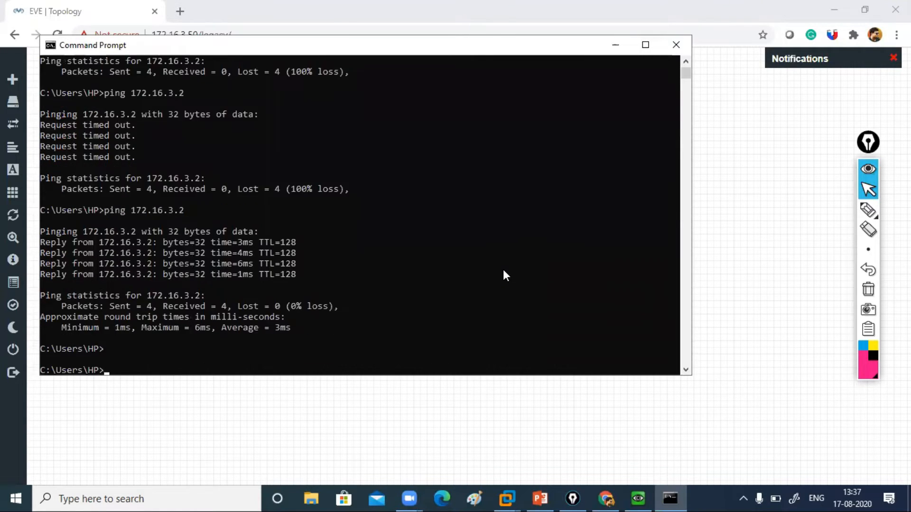
- Minimize Command Prompt, return to the Win guest, close the Windows Firewall window, and dismiss the Security Center notification
{"action": "left_click", "coordinate": [619, 48]}
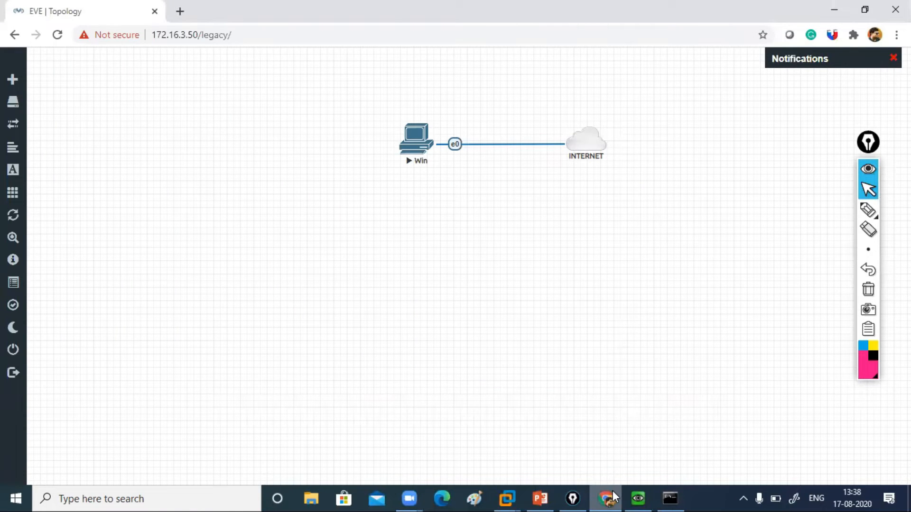
{"action": "left_click", "coordinate": [637, 498]}
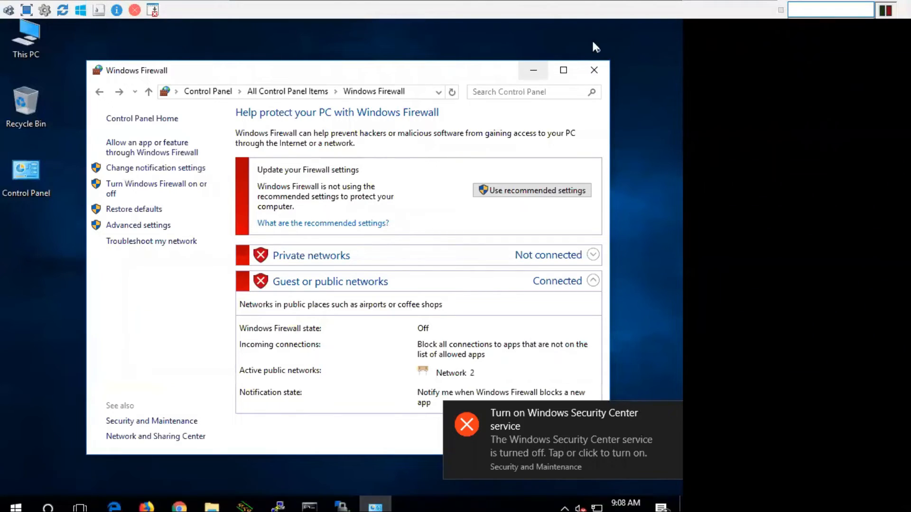
{"action": "left_click", "coordinate": [593, 70]}
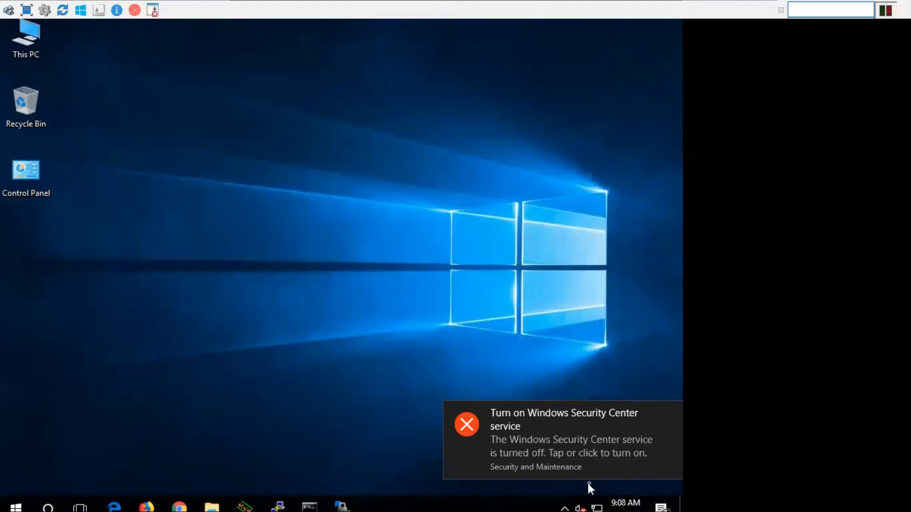
{"action": "left_click", "coordinate": [671, 415]}
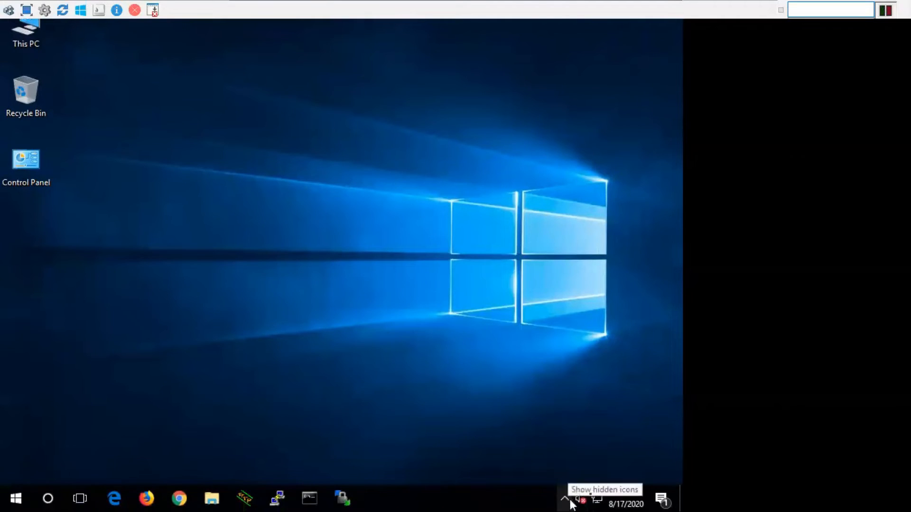
- Open the Ethernet connection's status from the guest's Network and Sharing Center, and dismiss its properties without changes
{"action": "right_click", "coordinate": [594, 500]}
{"action": "left_click", "coordinate": [596, 483]}
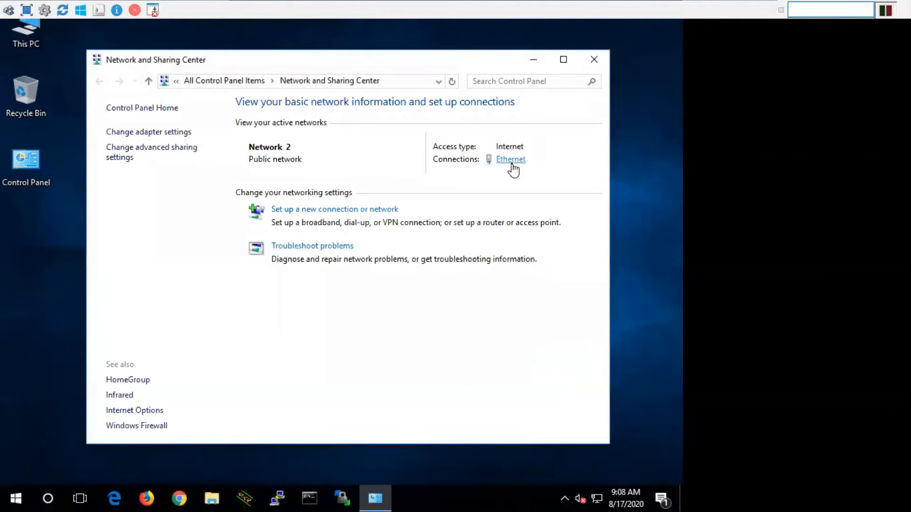
{"action": "left_click", "coordinate": [511, 162]}
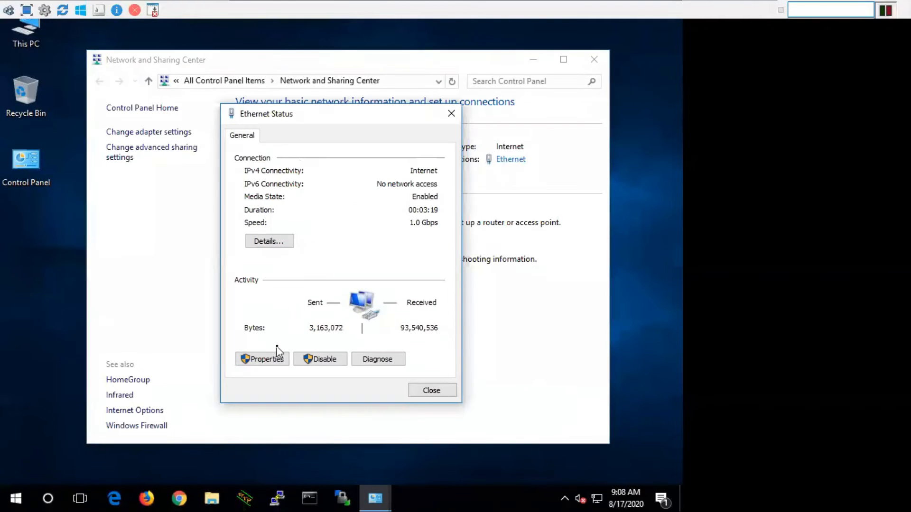
{"action": "left_click", "coordinate": [272, 363]}
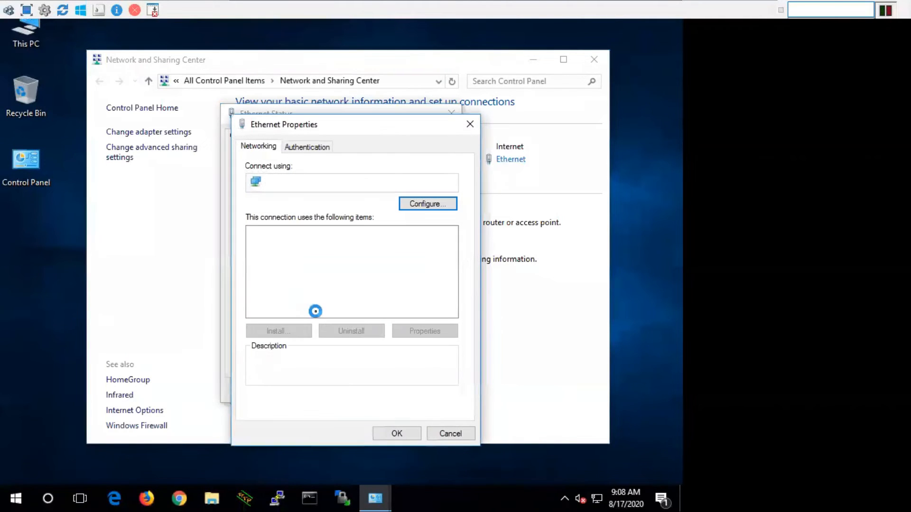
{"action": "left_click", "coordinate": [445, 433]}
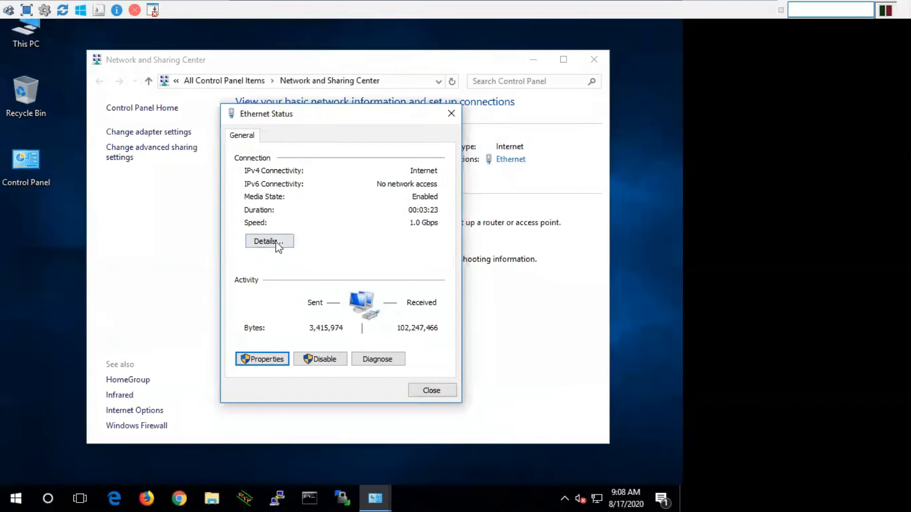
- Examine the IPv4 DNS server, subnet mask and address entries in the Ethernet connection details, and close the details
{"action": "left_click", "coordinate": [276, 246]}
{"action": "left_click", "coordinate": [361, 303]}
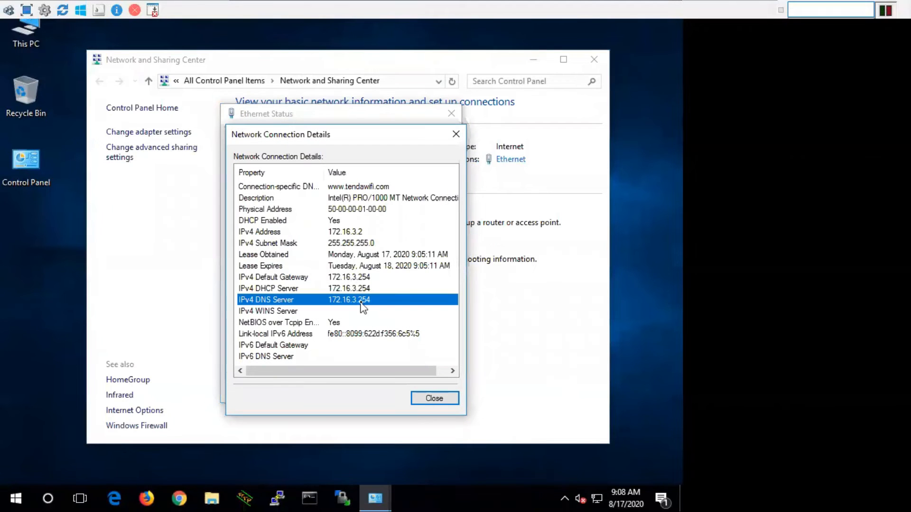
{"action": "left_click", "coordinate": [354, 243]}
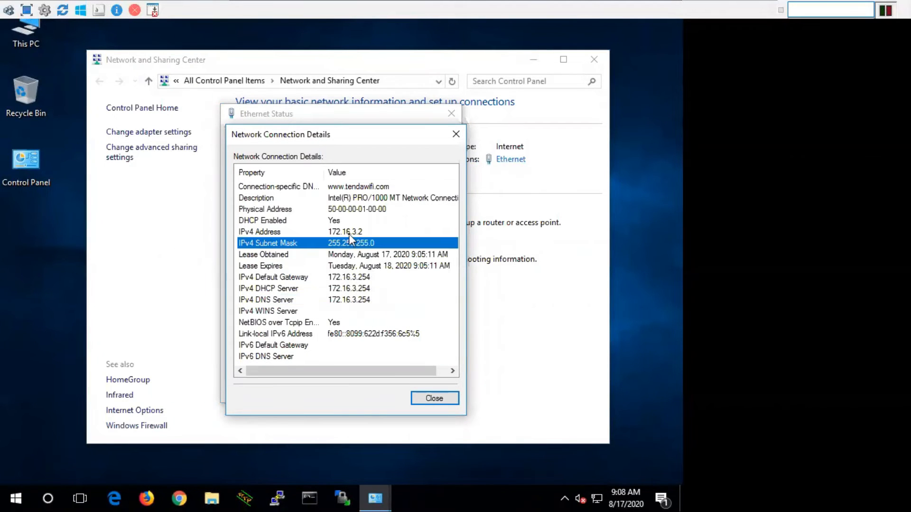
{"action": "left_click", "coordinate": [349, 233]}
{"action": "left_click", "coordinate": [434, 399]}
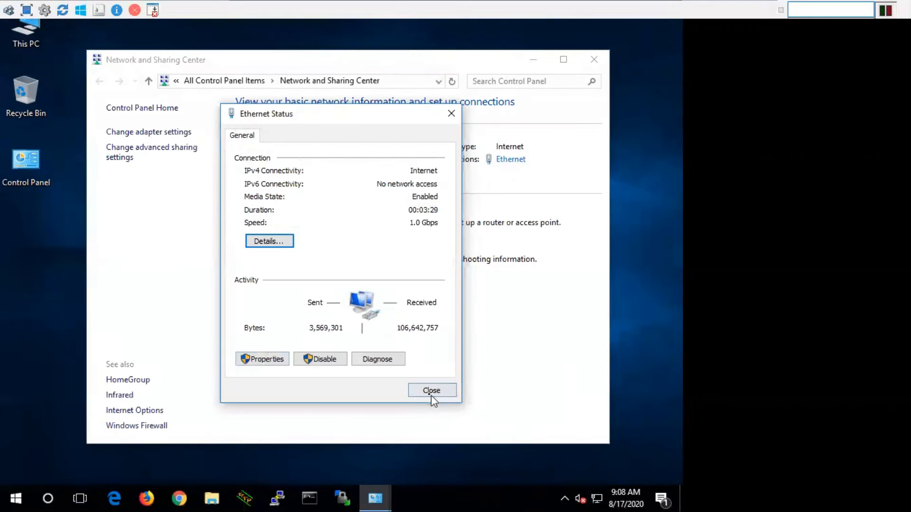
- Assign the guest's Ethernet static IPv4 address 172.16.3.5, subnet mask 255.255.255.0, gateway 172.16.3.254 and preferred DNS 8.8.8.8, and close the network windows
{"action": "left_click", "coordinate": [274, 361]}
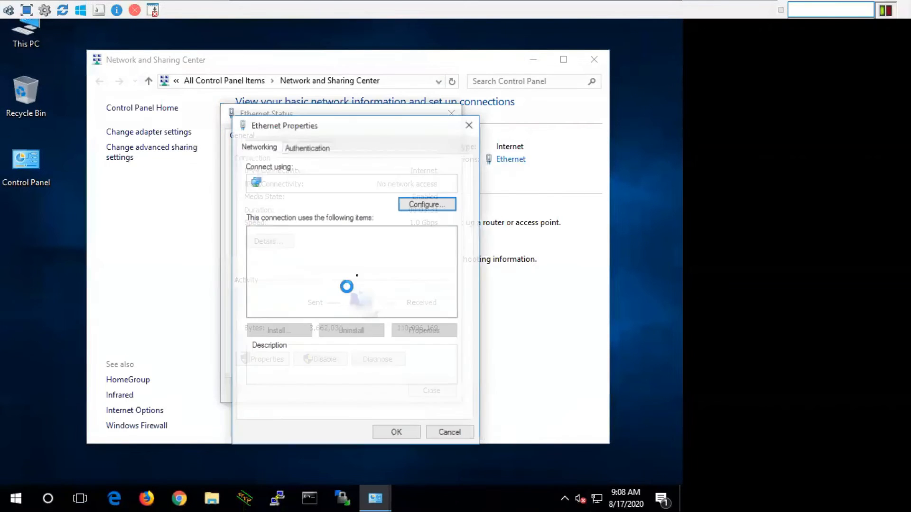
{"action": "double_click", "coordinate": [353, 269]}
{"action": "left_click", "coordinate": [347, 271]}
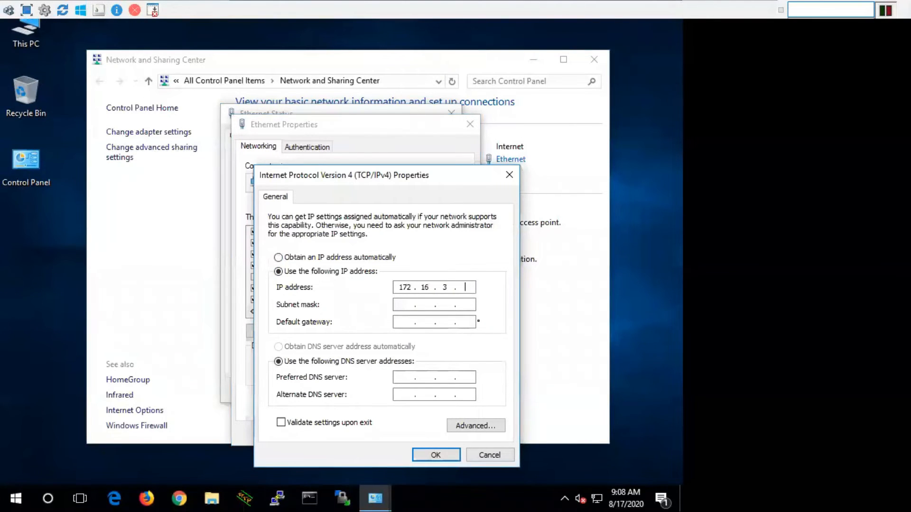
{"action": "key", "text": "Tab"}
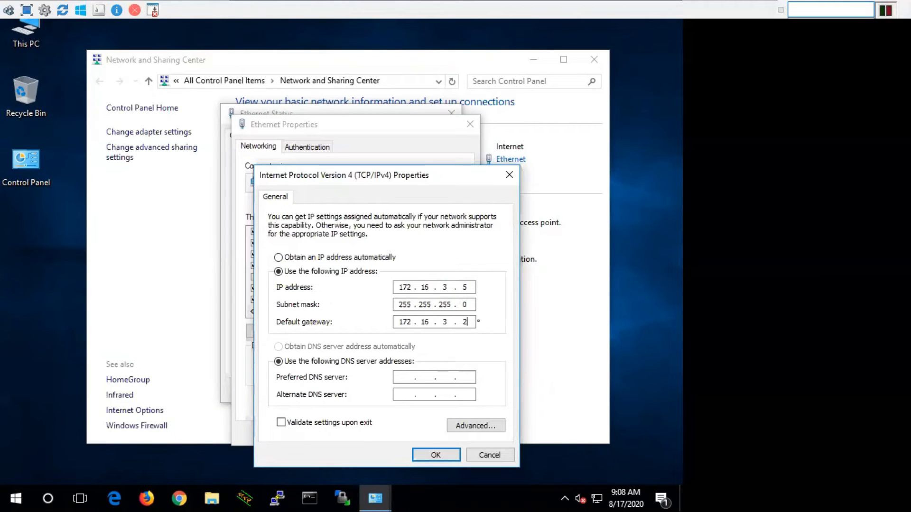
{"action": "key", "text": "Tab"}
{"action": "key", "text": "Tab"}
{"action": "type", "text": "8.8.8.8"}
{"action": "left_click", "coordinate": [434, 454]}
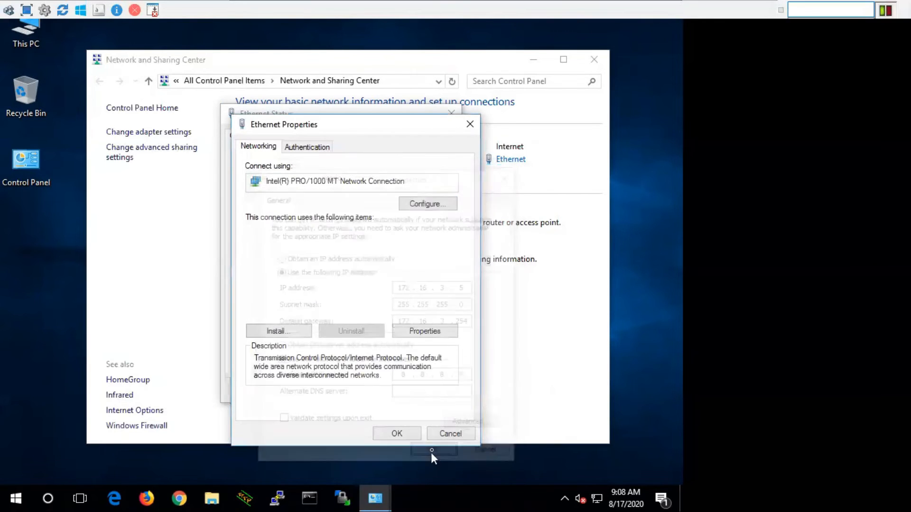
{"action": "left_click", "coordinate": [397, 433]}
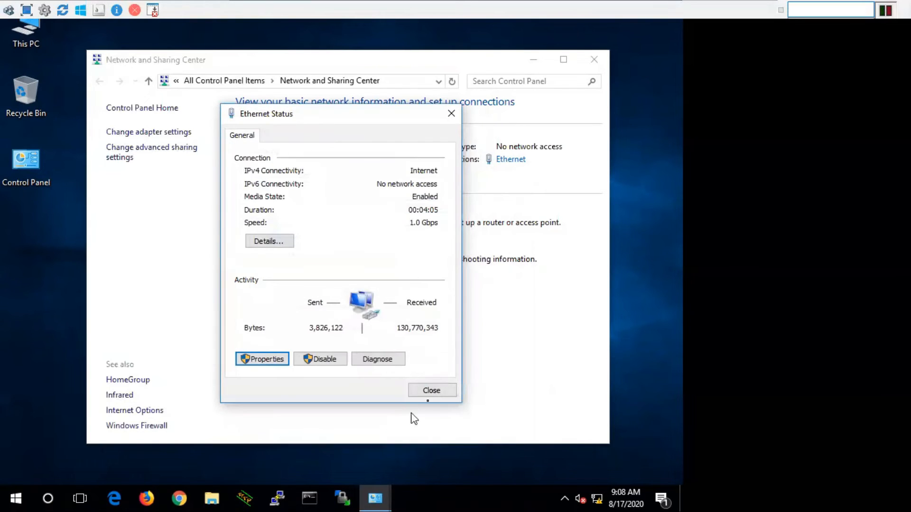
{"action": "left_click", "coordinate": [432, 390]}
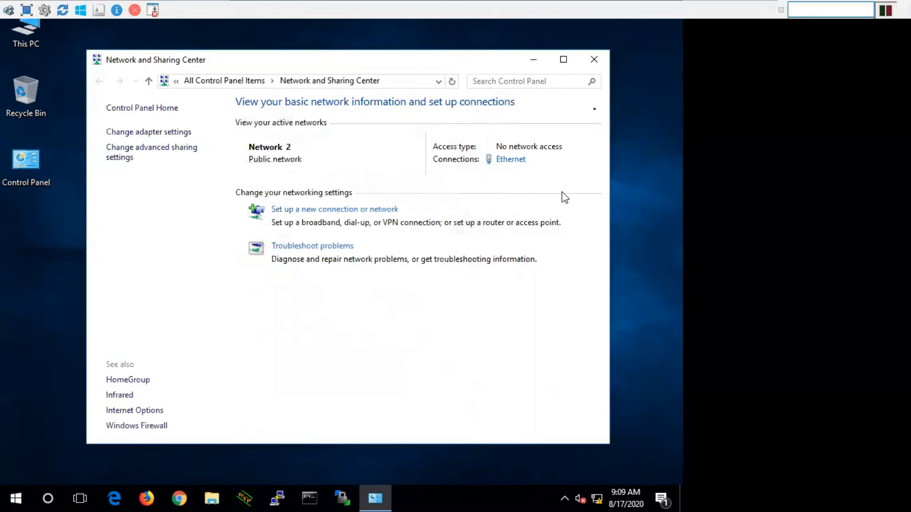
{"action": "left_click", "coordinate": [595, 58]}
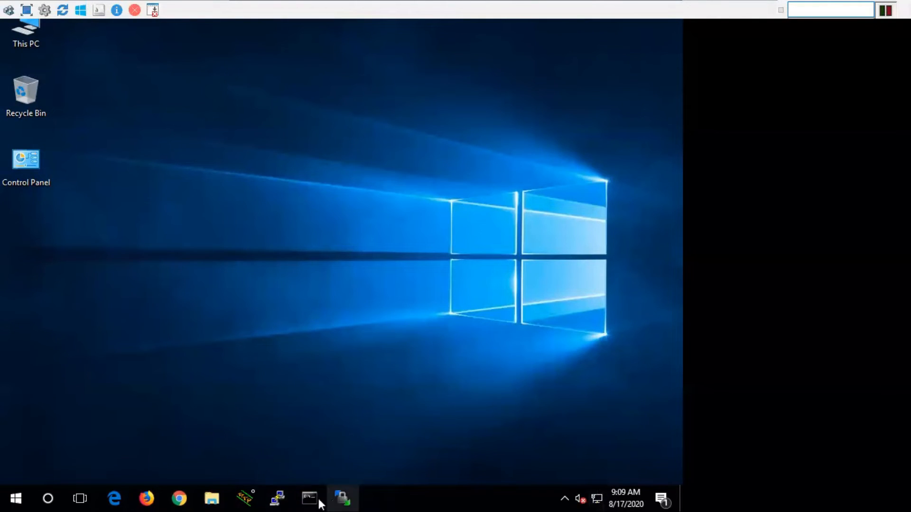
{"action": "left_click", "coordinate": [118, 498]}
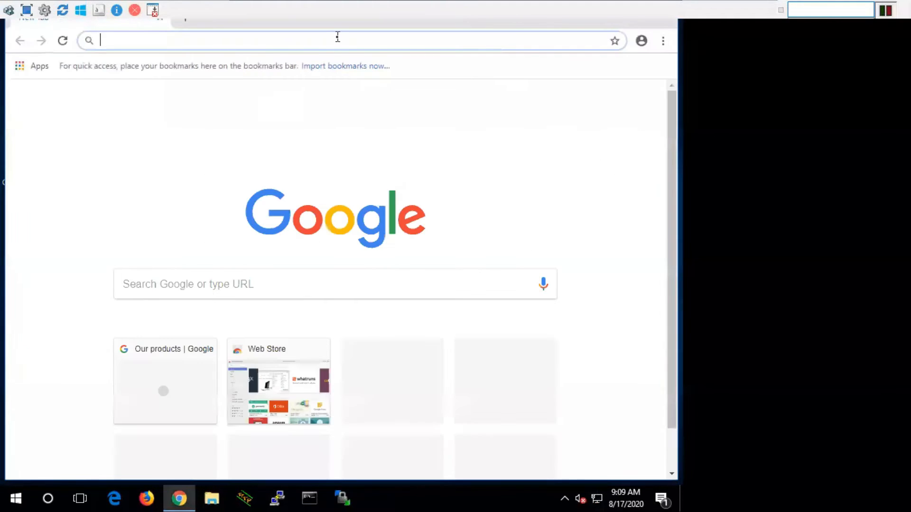
{"action": "type", "text": "www.g"}
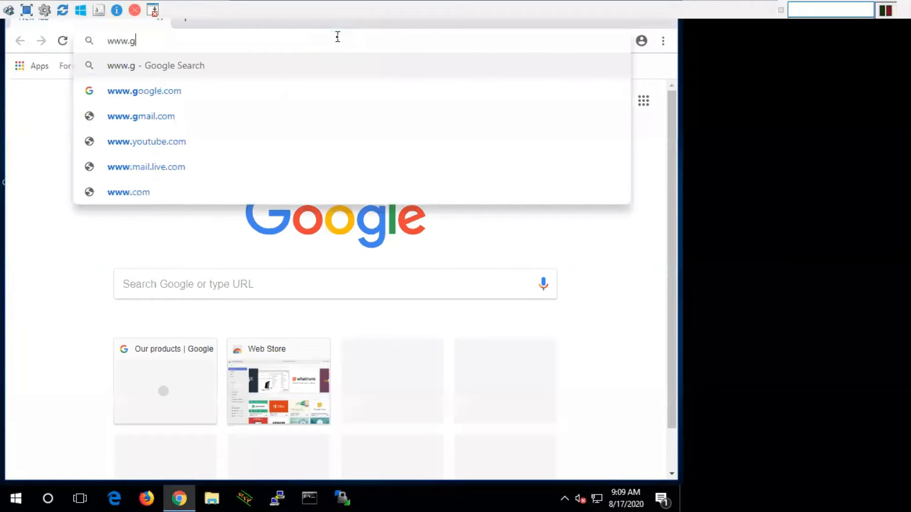
{"action": "type", "text": "oogle.com"}
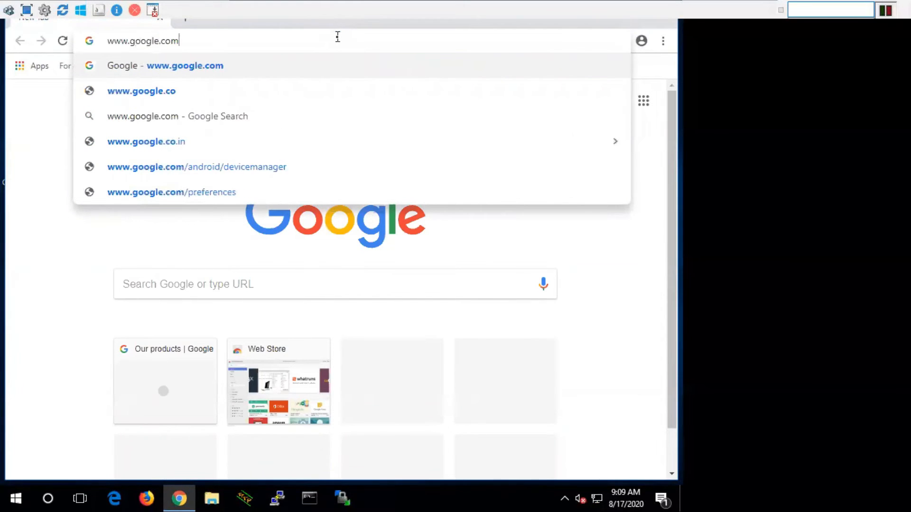
{"action": "key", "text": "Return"}
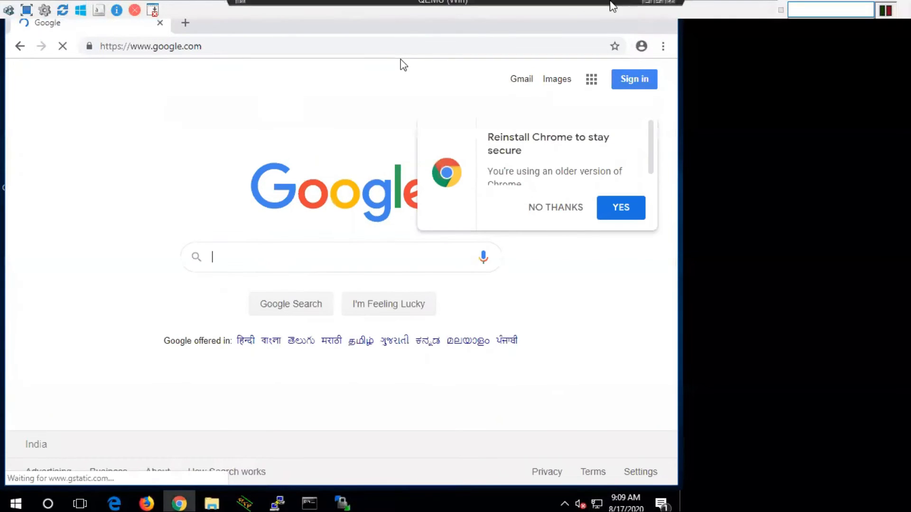
- Leave the Win guest session and add one Cisco ASAv node with image asav-992-100 below the Win node
{"action": "left_click", "coordinate": [650, 5]}
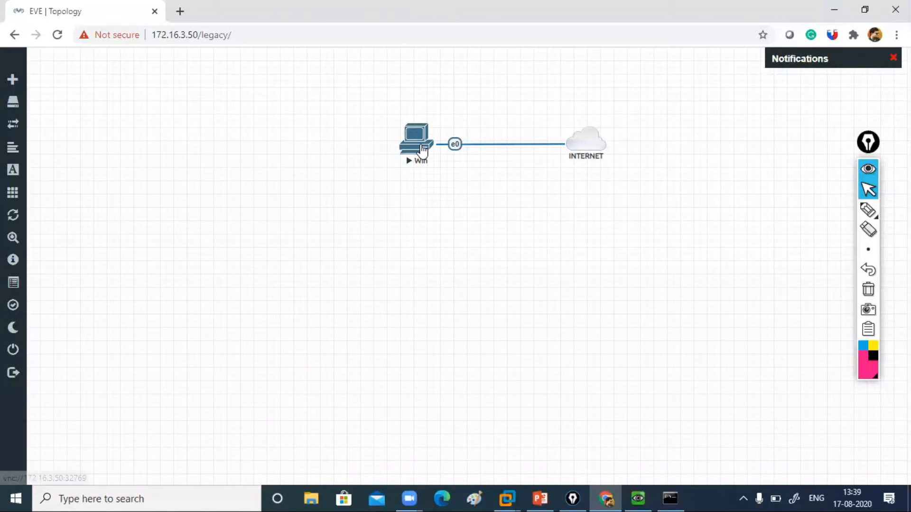
{"action": "right_click", "coordinate": [420, 253]}
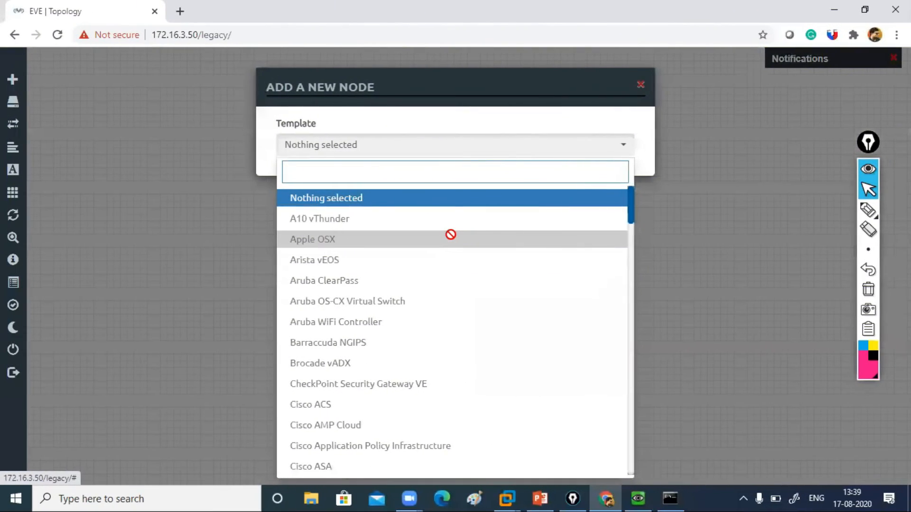
{"action": "type", "text": "asa"}
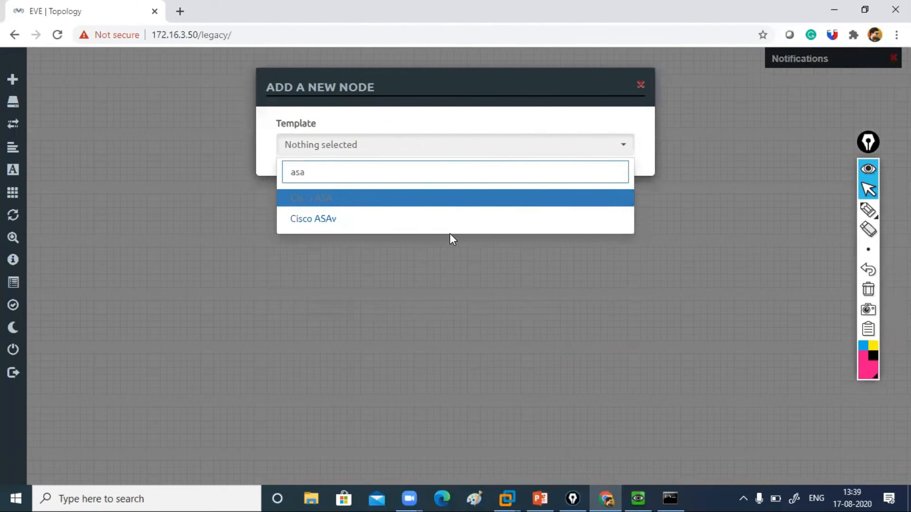
{"action": "left_click", "coordinate": [351, 221]}
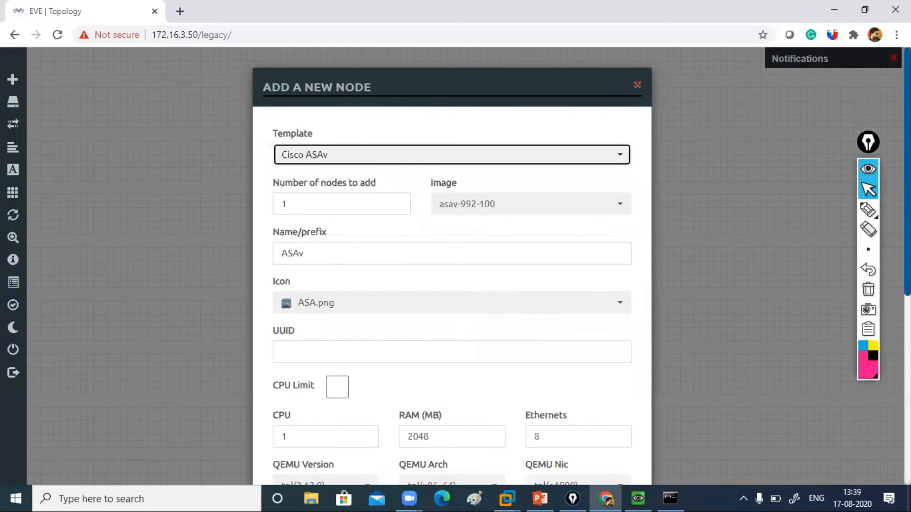
{"action": "scroll", "coordinate": [514, 302], "scroll_direction": "down", "scroll_amount": 5}
{"action": "scroll", "coordinate": [551, 430], "scroll_direction": "down", "scroll_amount": 2}
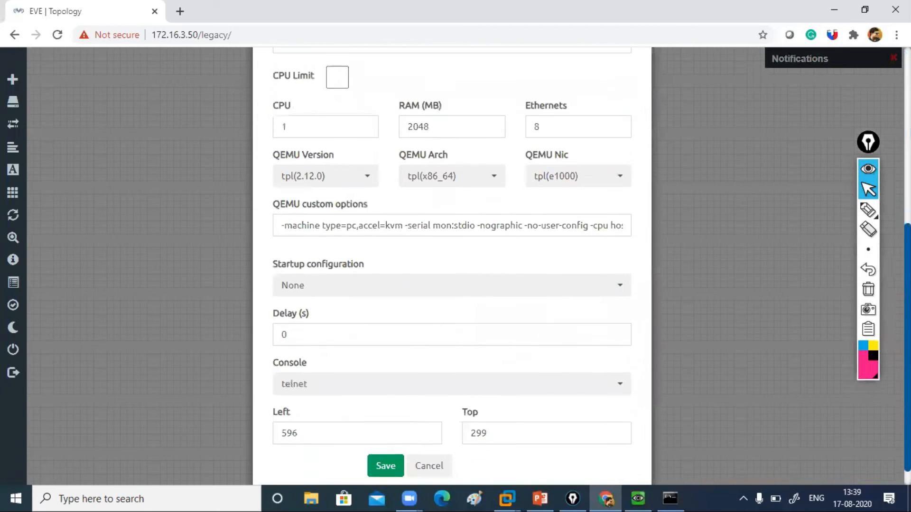
{"action": "left_click", "coordinate": [388, 448]}
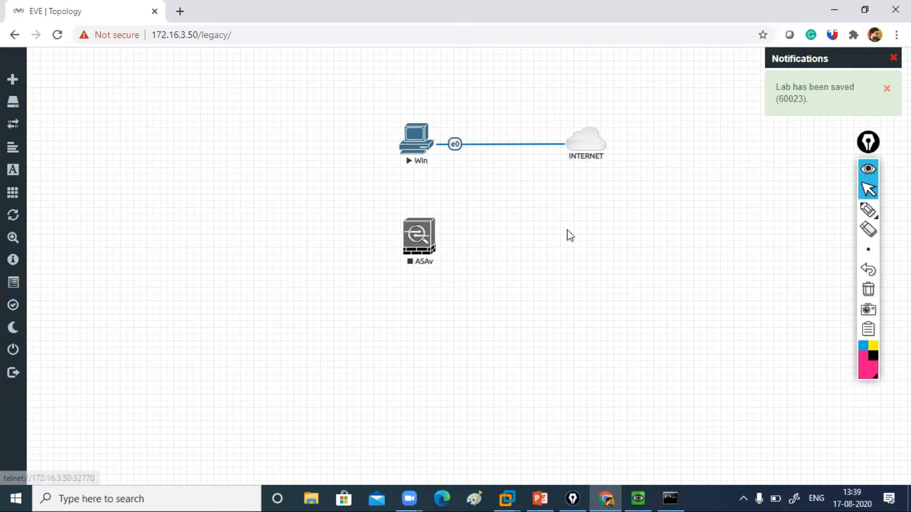
- Add a Management(Cloud0) network named INTERNET beside the ASAv node
{"action": "right_click", "coordinate": [572, 232]}
{"action": "left_click", "coordinate": [617, 283]}
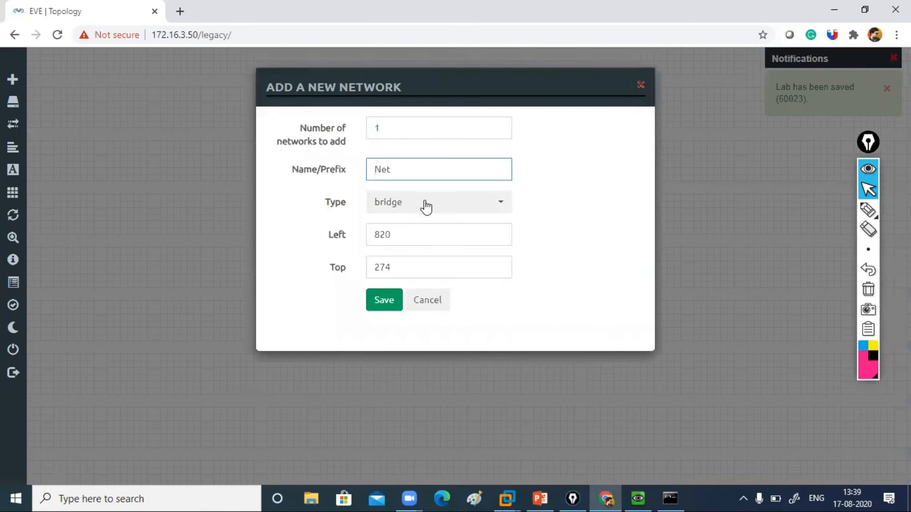
{"action": "left_click", "coordinate": [425, 204]}
{"action": "left_click", "coordinate": [426, 280]}
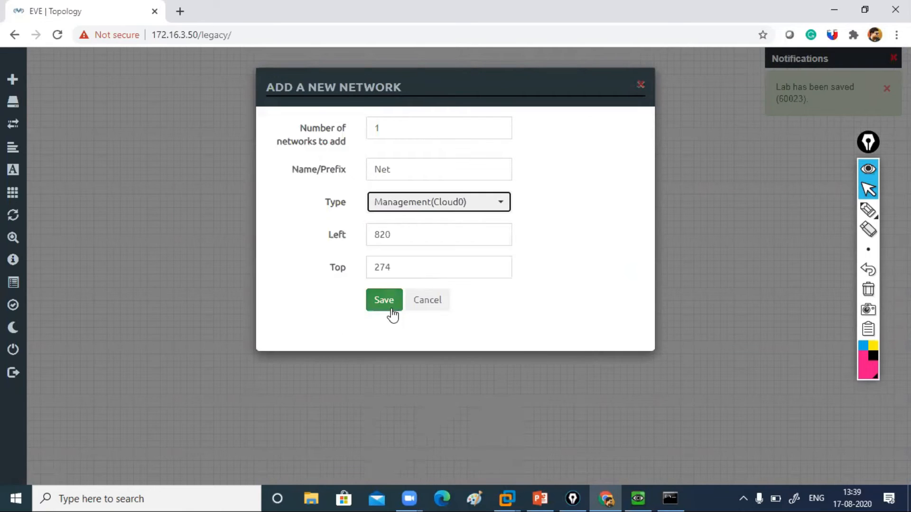
{"action": "left_click_drag", "start_coordinate": [405, 170], "coordinate": [357, 177]}
{"action": "type", "text": "INTERNET"}
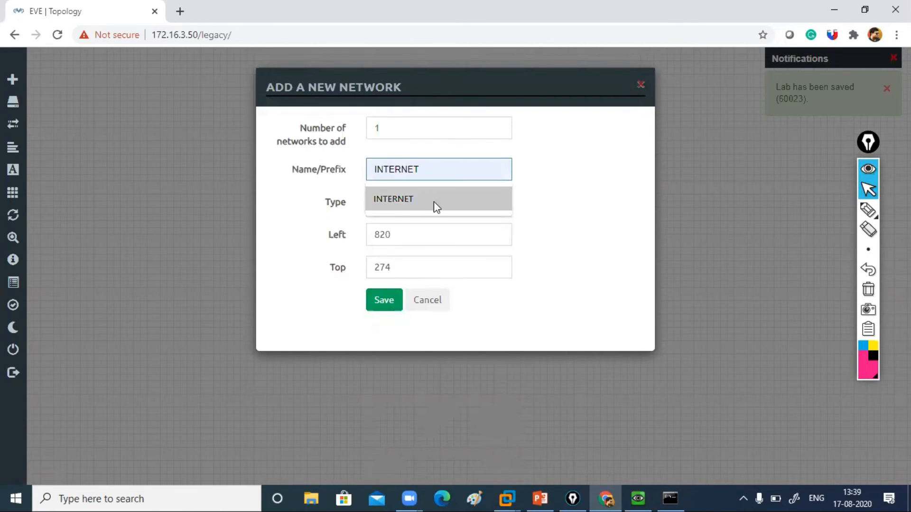
{"action": "left_click", "coordinate": [434, 201]}
{"action": "left_click", "coordinate": [380, 301]}
- Connect the new INTERNET network to the ASAv node's Gi0/0 interface
{"action": "left_click_drag", "start_coordinate": [591, 242], "coordinate": [420, 240]}
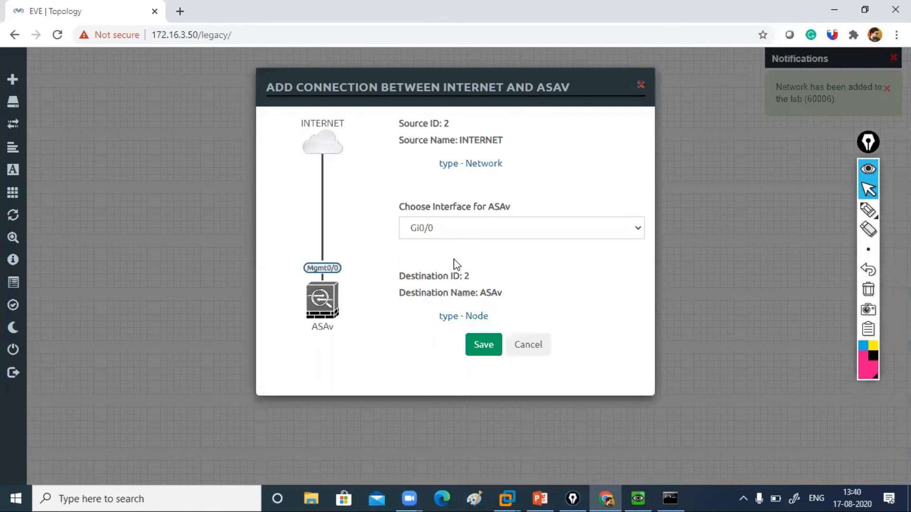
{"action": "left_click", "coordinate": [434, 232]}
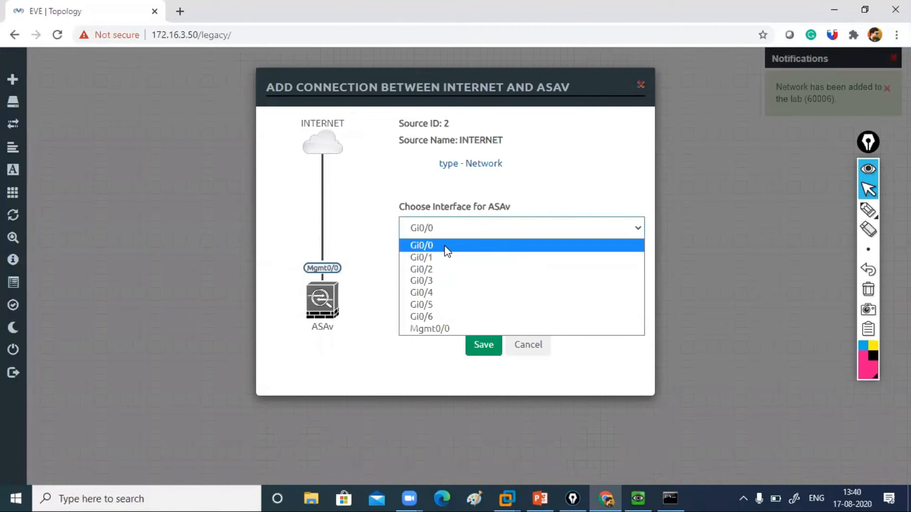
{"action": "left_click", "coordinate": [445, 247]}
{"action": "left_click", "coordinate": [484, 345]}
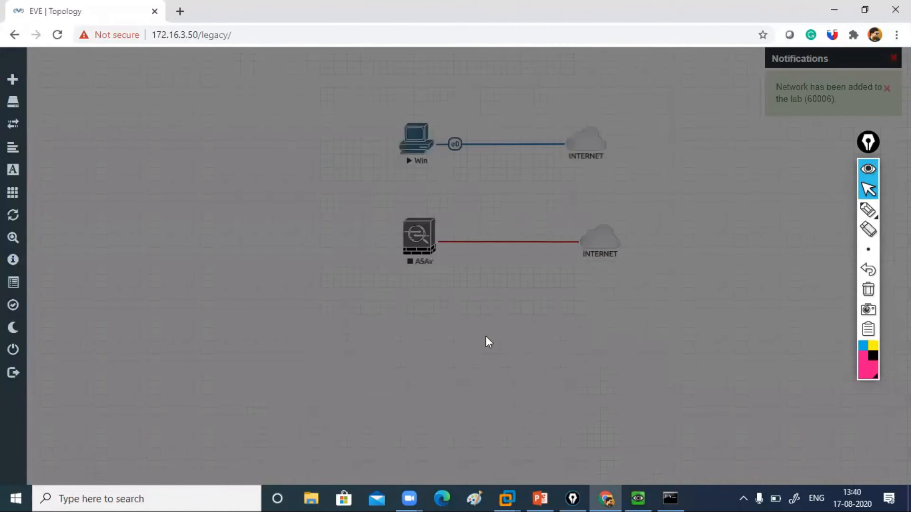
- Start the ASAv node and open its telnet console in the SSH, Telnet and Rlogin client
{"action": "right_click", "coordinate": [417, 243]}
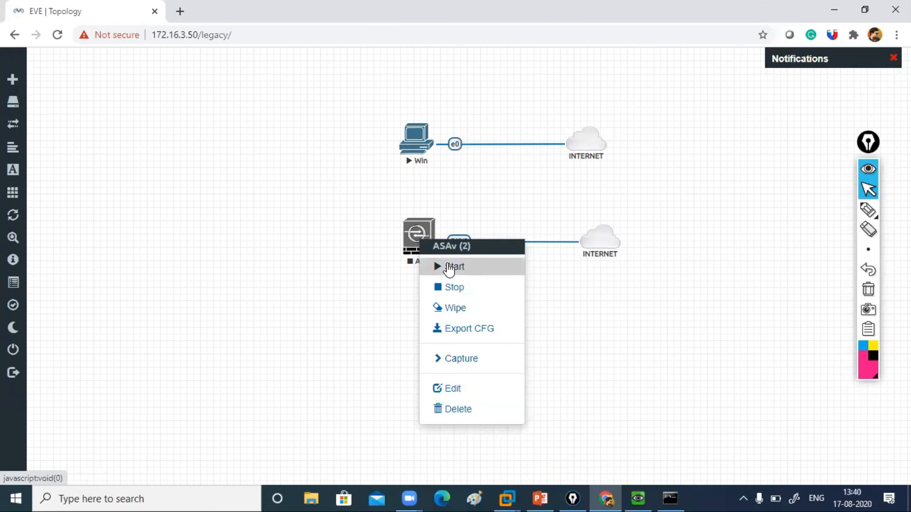
{"action": "left_click", "coordinate": [450, 265]}
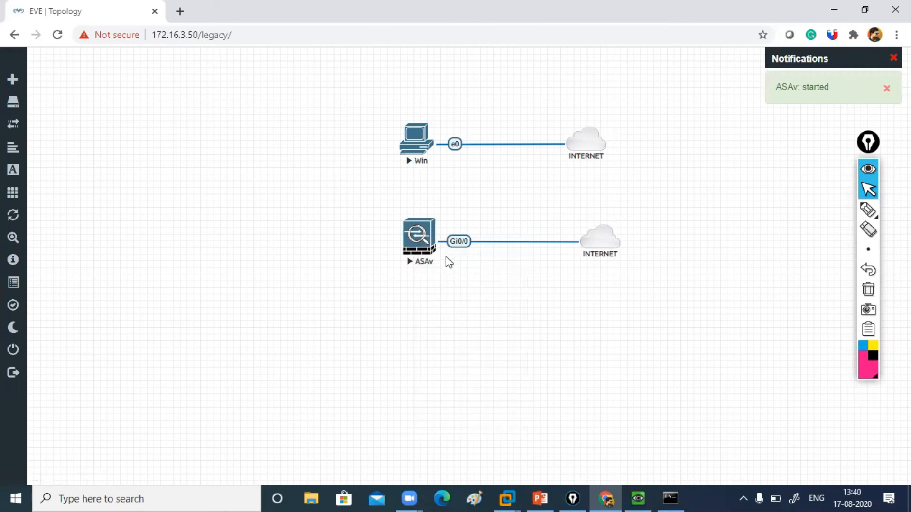
{"action": "left_click", "coordinate": [422, 239]}
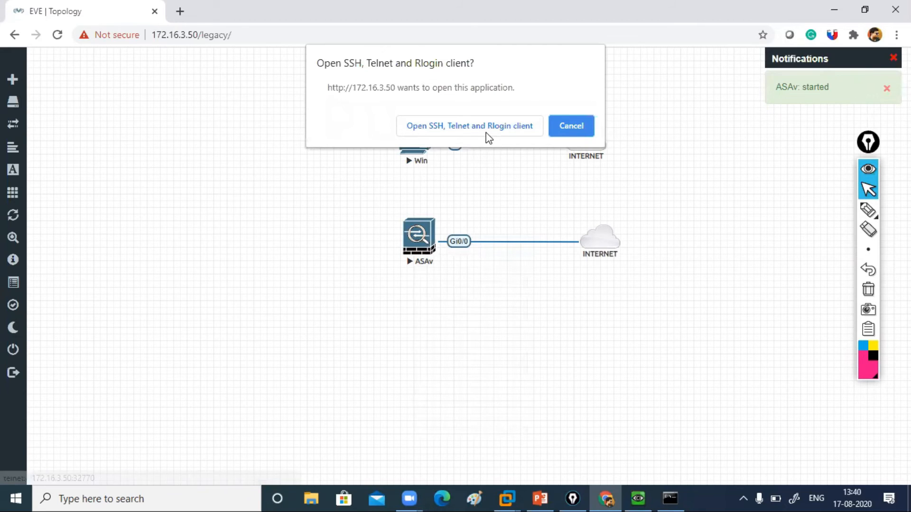
{"action": "left_click", "coordinate": [486, 133]}
- Set the ASAv console's PuTTY font to Consolas, bold, size 14
{"action": "right_click", "coordinate": [289, 83]}
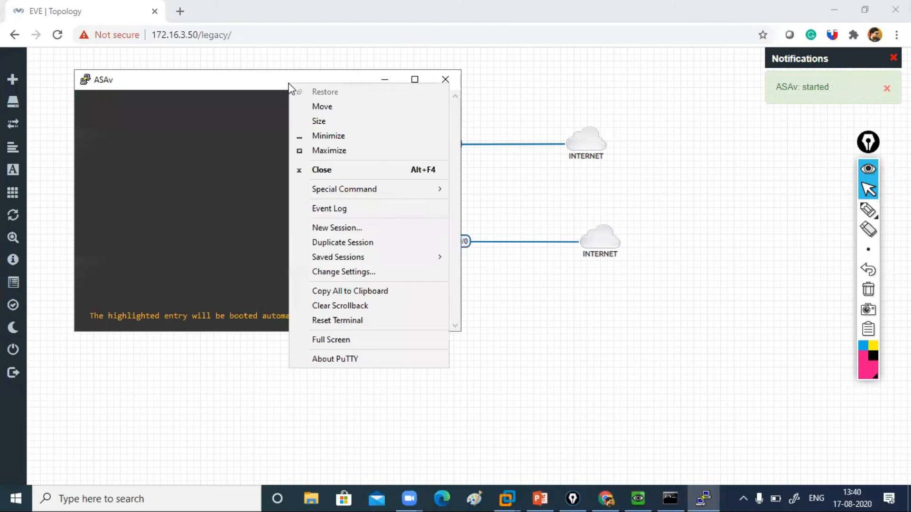
{"action": "left_click", "coordinate": [364, 275]}
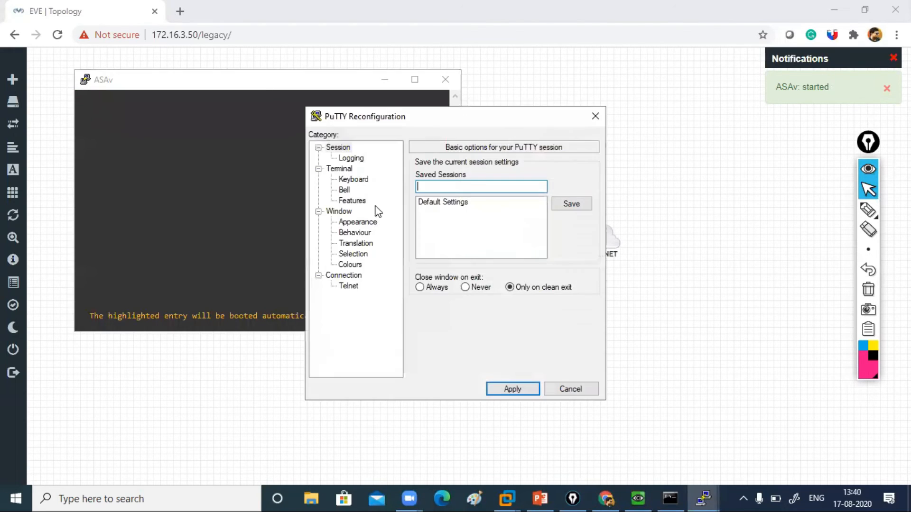
{"action": "left_click", "coordinate": [359, 227]}
{"action": "left_click", "coordinate": [565, 240]}
{"action": "left_click", "coordinate": [476, 253]}
{"action": "left_click", "coordinate": [572, 256]}
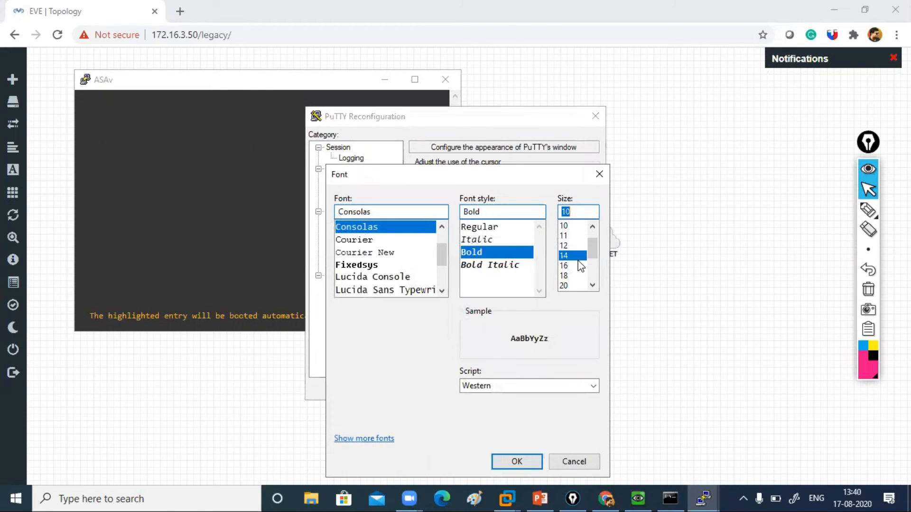
{"action": "left_click", "coordinate": [522, 457]}
{"action": "left_click", "coordinate": [509, 389]}
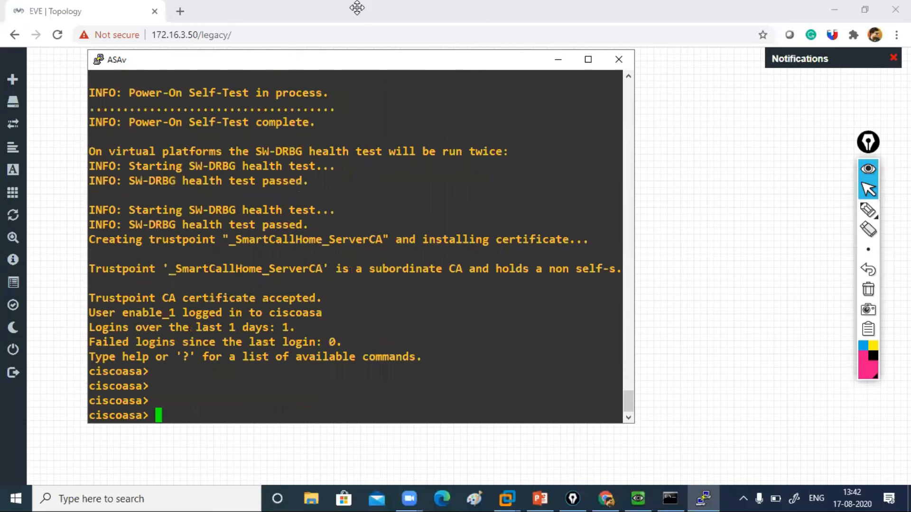
- Enter privileged mode with the password left blank, open global configuration mode on the ASAv, and skip the anonymous error reporting question
{"action": "key", "text": "Return"}
{"action": "key", "text": "Return"}
{"action": "key", "text": "Return"}
{"action": "key", "text": "Return"}
{"action": "type", "text": "en"}
{"action": "key", "text": "Return"}
{"action": "key", "text": "Return"}
{"action": "key", "text": "Return"}
{"action": "key", "text": "Return"}
{"action": "key", "text": "Return"}
{"action": "key", "text": "Return"}
{"action": "type", "text": "conf t"}
{"action": "key", "text": "Return"}
{"action": "key", "text": "Return"}
{"action": "key", "text": "Return"}
{"action": "key", "text": "Return"}
{"action": "key", "text": "Return"}
{"action": "key", "text": "Return"}
{"action": "key", "text": "Return"}
{"action": "key", "text": "Return"}
{"action": "key", "text": "Return"}
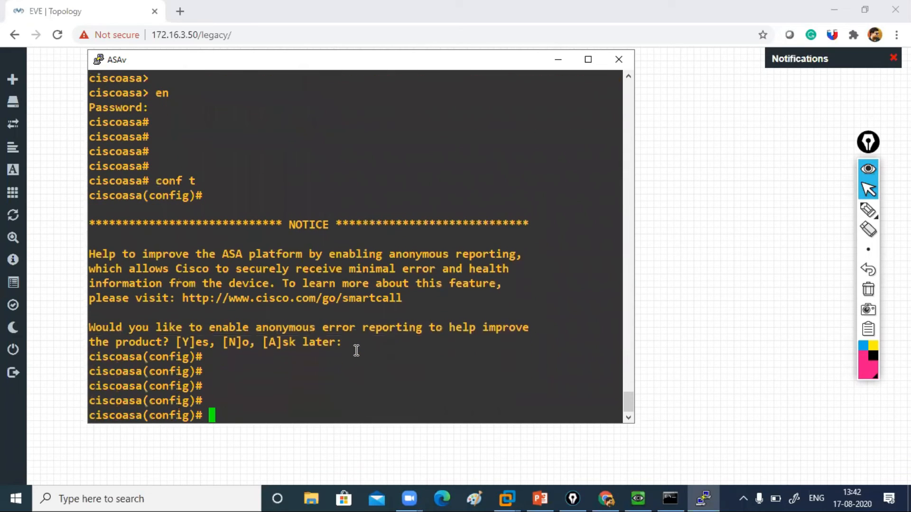
- List the ASAv's interfaces and IP status with sh int ip bri
{"action": "type", "text": "sh int ip"}
{"action": "key", "text": "BackSpace"}
{"action": "type", "text": "nt ip bri"}
{"action": "key", "text": "Return"}
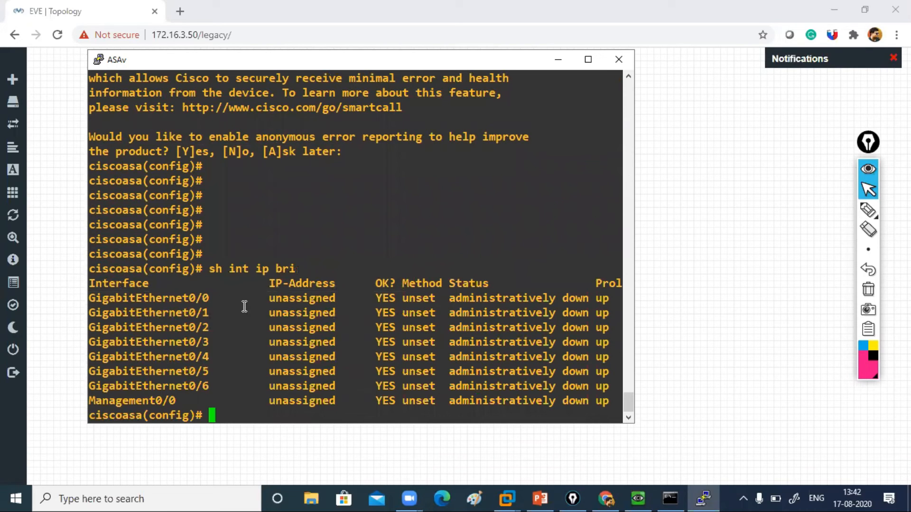
- Enter interface g0/0 configuration, name the interface outside, and begin its ip add command
{"action": "type", "text": "int g0/0"}
{"action": "key", "text": "Return"}
{"action": "type", "text": "nameif inside"}
{"action": "key", "text": "BackSpace"}
{"action": "key", "text": "BackSpace"}
{"action": "key", "text": "BackSpace"}
{"action": "key", "text": "BackSpace"}
{"action": "key", "text": "BackSpace"}
{"action": "key", "text": "BackSpace"}
{"action": "type", "text": "outside"}
{"action": "key", "text": "Return"}
{"action": "type", "text": "ip add"}
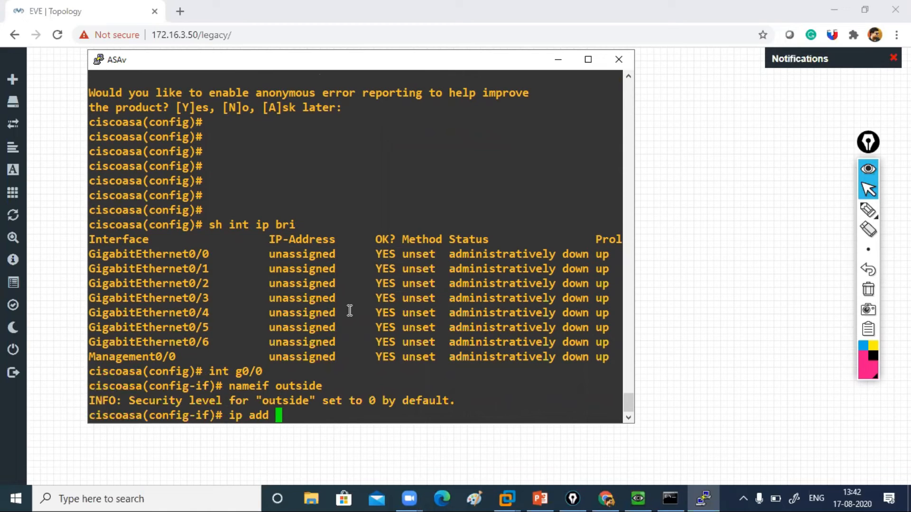
- Circle the Win and ASAv nodes and mark their links to INTERNET with the pen, clearing the annotations
{"action": "left_click", "coordinate": [724, 257]}
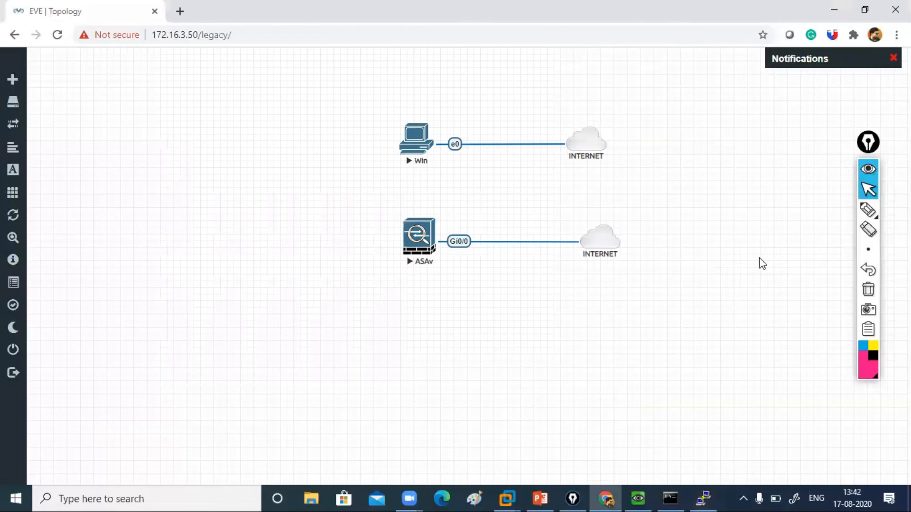
{"action": "left_click", "coordinate": [868, 209]}
{"action": "mouse_move", "coordinate": [438, 108]}
{"action": "left_mouse_down"}
{"action": "mouse_move", "coordinate": [372, 142]}
{"action": "mouse_move", "coordinate": [444, 97]}
{"action": "left_mouse_up"}
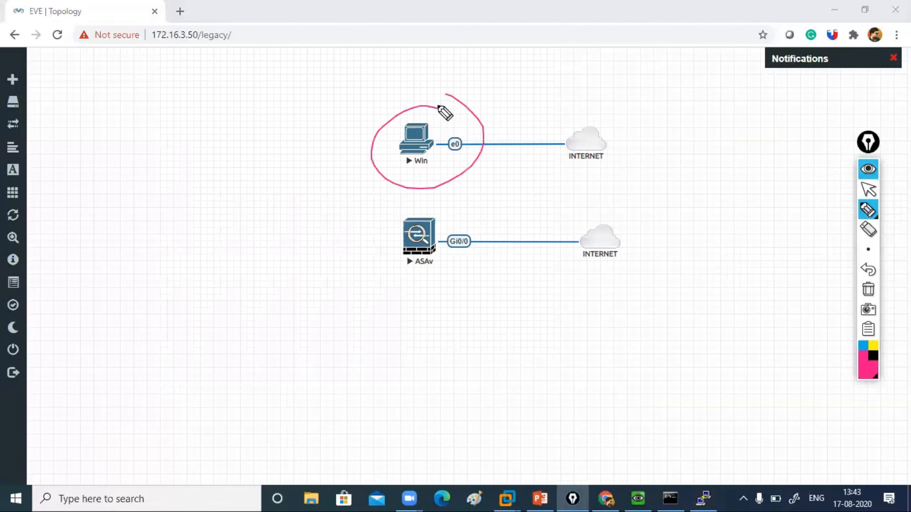
{"action": "mouse_move", "coordinate": [444, 205]}
{"action": "left_mouse_down"}
{"action": "mouse_move", "coordinate": [482, 260]}
{"action": "mouse_move", "coordinate": [442, 203]}
{"action": "left_mouse_up"}
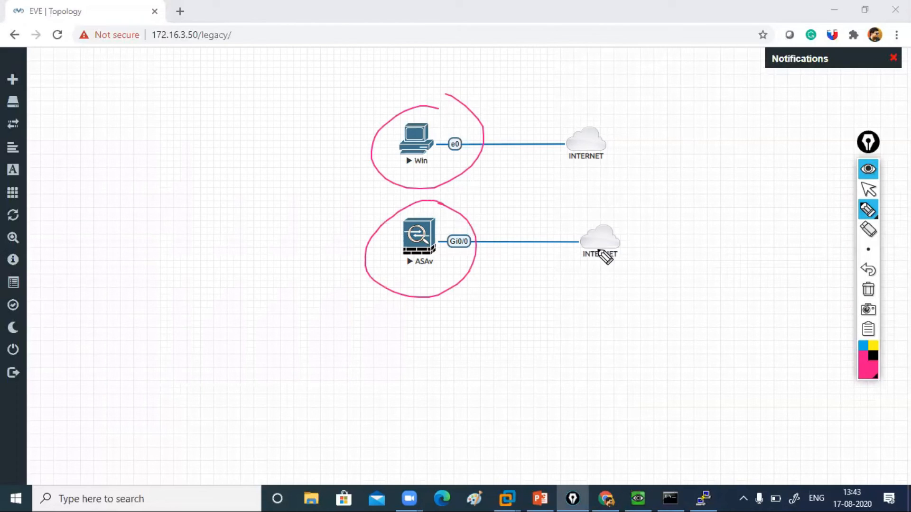
{"action": "left_click", "coordinate": [870, 290]}
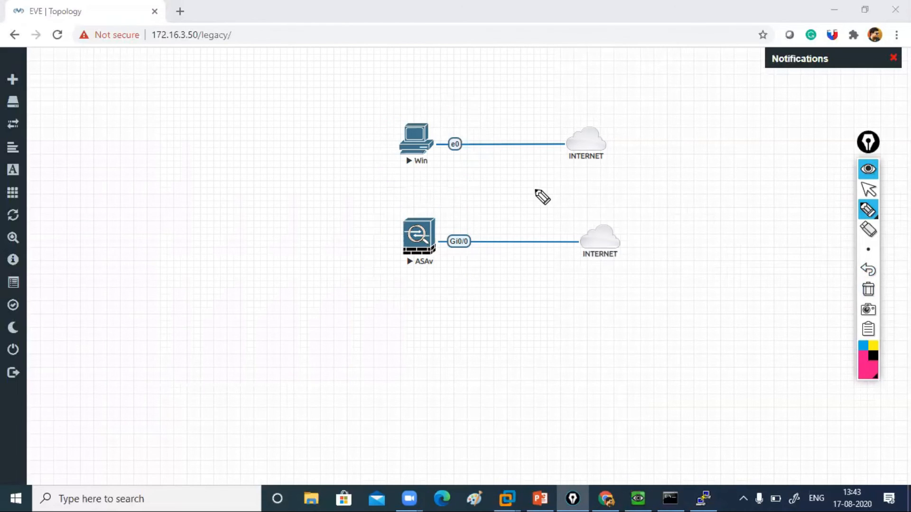
{"action": "mouse_move", "coordinate": [431, 111]}
{"action": "left_mouse_down"}
{"action": "mouse_move", "coordinate": [381, 178]}
{"action": "mouse_move", "coordinate": [434, 109]}
{"action": "left_mouse_up"}
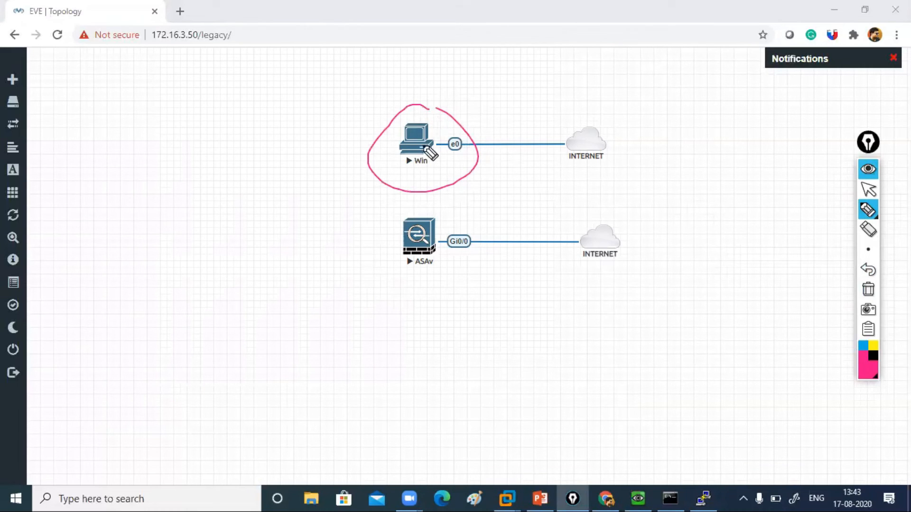
{"action": "mouse_move", "coordinate": [420, 151]}
{"action": "left_mouse_down"}
{"action": "mouse_move", "coordinate": [504, 129]}
{"action": "mouse_move", "coordinate": [565, 138]}
{"action": "left_mouse_up"}
{"action": "left_click", "coordinate": [869, 289]}
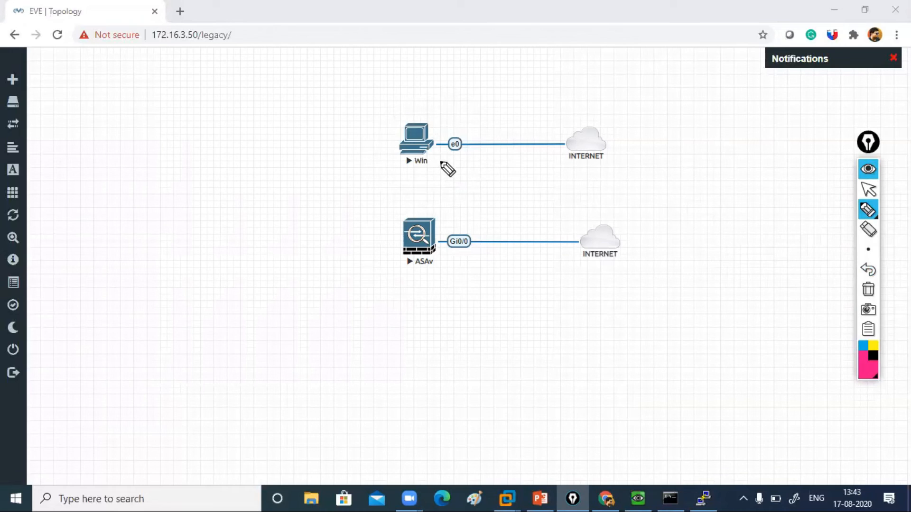
{"action": "mouse_move", "coordinate": [468, 219]}
{"action": "left_mouse_down"}
{"action": "mouse_move", "coordinate": [453, 271]}
{"action": "mouse_move", "coordinate": [465, 221]}
{"action": "mouse_move", "coordinate": [572, 224]}
{"action": "left_mouse_up"}
{"action": "left_click", "coordinate": [869, 290]}
{"action": "left_click", "coordinate": [868, 192]}
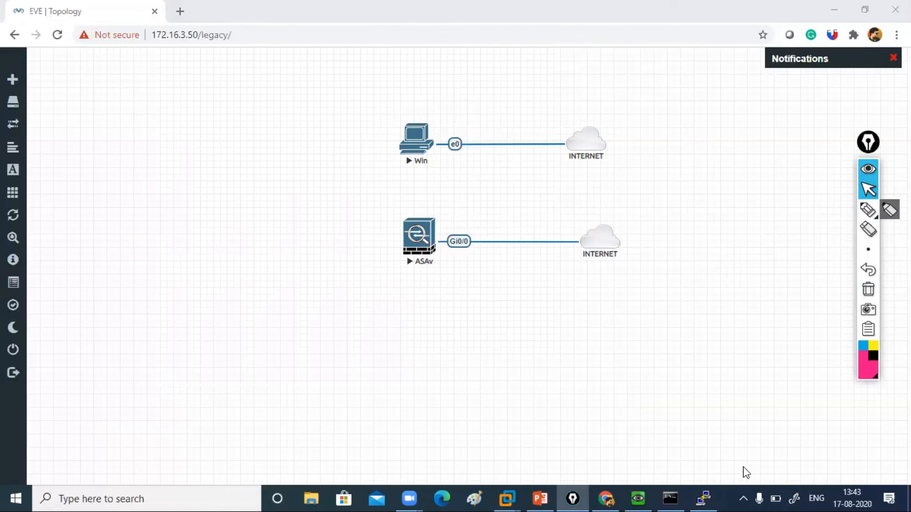
- Assign the ASAv's outside interface IP address 172.16.3.6 with mask 255.255.255.0, enable it with no sh, and exit to global configuration
{"action": "left_click", "coordinate": [704, 497]}
{"action": "key", "text": "Return"}
{"action": "key", "text": "Return"}
{"action": "key", "text": "Return"}
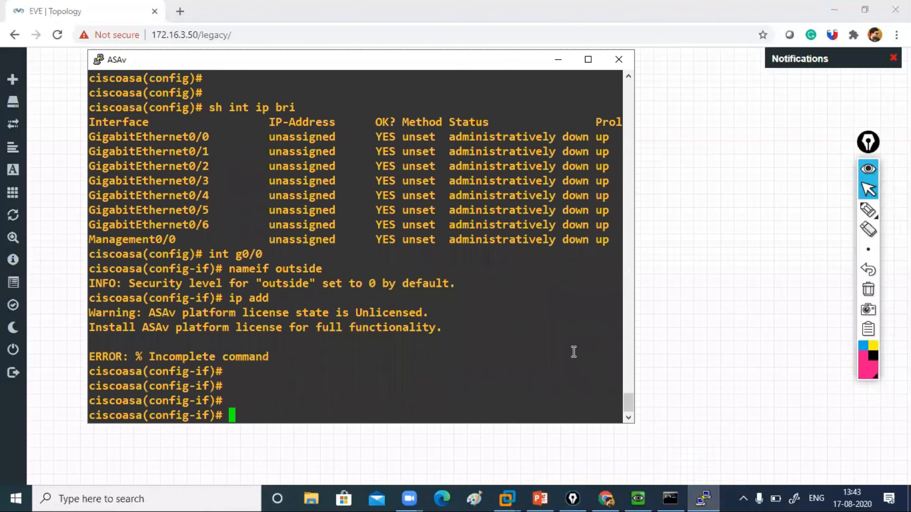
{"action": "key", "text": "Up"}
{"action": "type", "text": "172.16.3."}
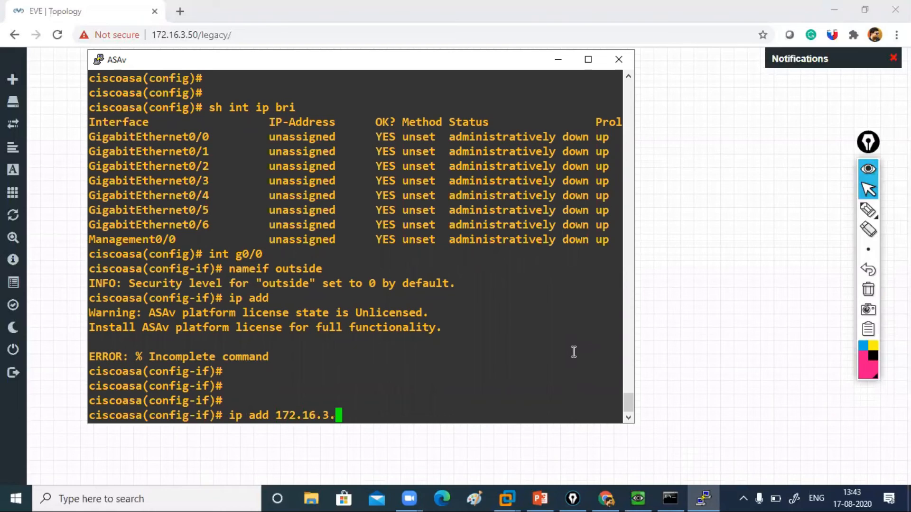
{"action": "type", "text": "6 255.255.255.0"}
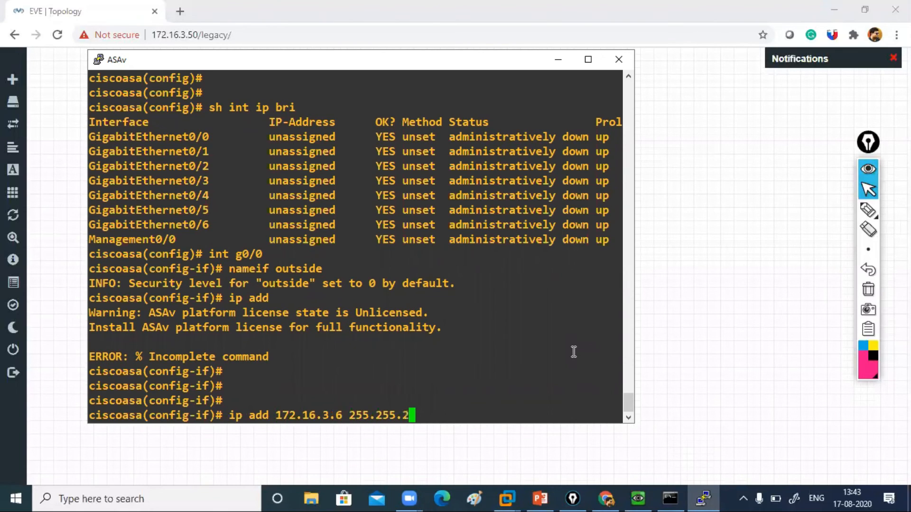
{"action": "key", "text": "Return"}
{"action": "type", "text": "no sh"}
{"action": "key", "text": "Return"}
{"action": "type", "text": "exit"}
{"action": "key", "text": "Return"}
{"action": "key", "text": "Return"}
{"action": "key", "text": "Return"}
{"action": "key", "text": "Return"}
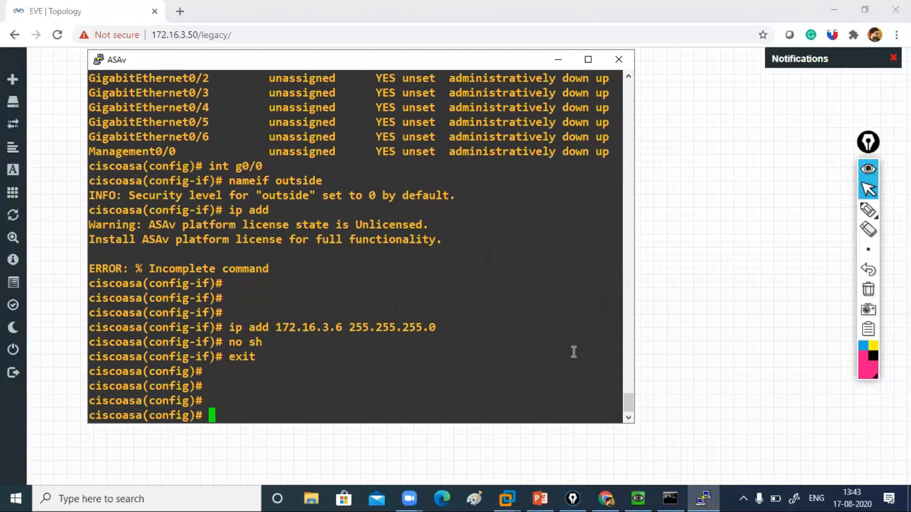
- Add a default route on the ASAv's outside interface with route outside 0.0.0.0 0.0.0.0 172.16.3.254
{"action": "type", "text": "route"}
{"action": "key", "text": "Tab"}
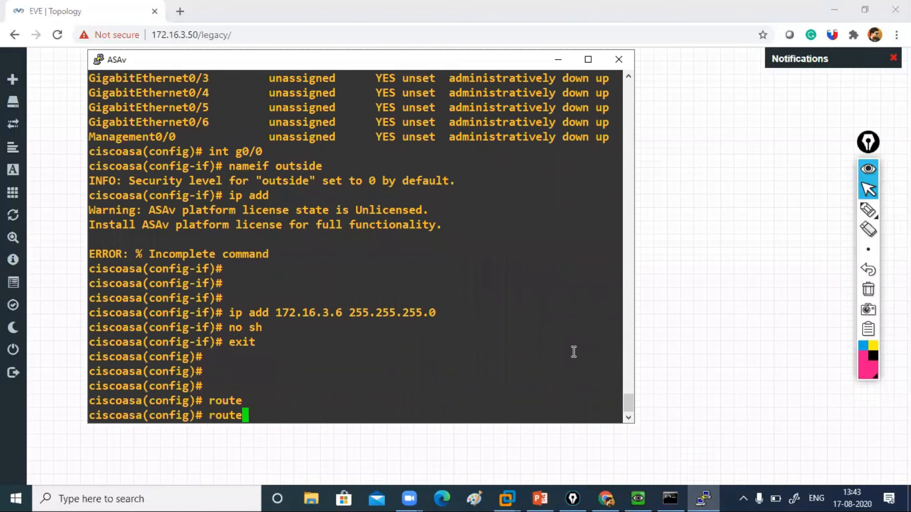
{"action": "type", "text": "o"}
{"action": "key", "text": "Tab"}
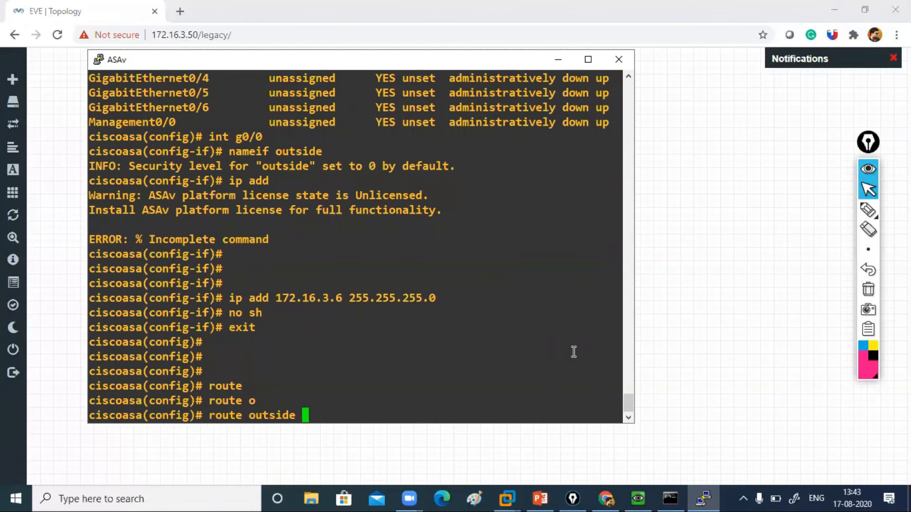
{"action": "type", "text": "00"}
{"action": "key", "text": "BackSpace"}
{"action": "type", "text": "0"}
{"action": "key", "text": "BackSpace"}
{"action": "key", "text": "BackSpace"}
{"action": "key", "text": "BackSpace"}
{"action": "type", "text": ".0.0.0 0.0.0."}
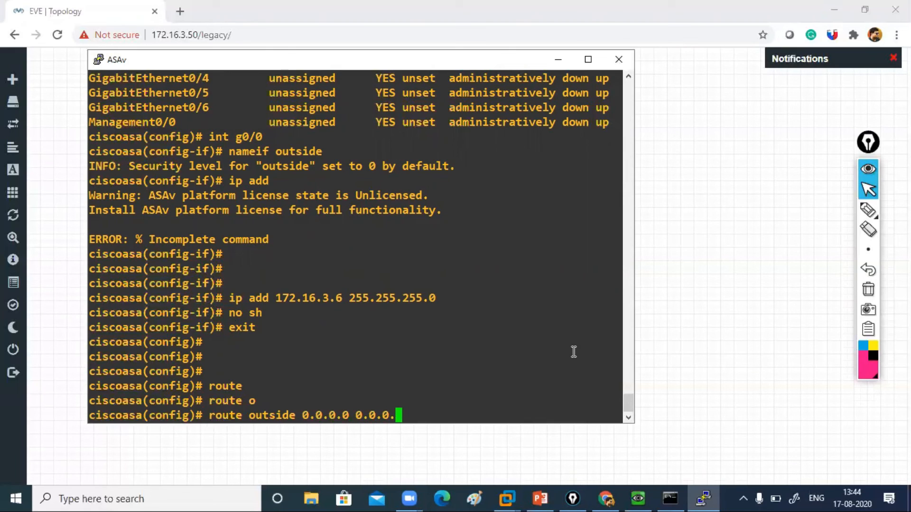
{"action": "type", "text": "0 172.16.3.254"}
{"action": "key", "text": "Return"}
{"action": "key", "text": "Return"}
{"action": "key", "text": "Return"}
{"action": "key", "text": "Return"}
{"action": "key", "text": "Return"}
{"action": "key", "text": "Return"}
{"action": "key", "text": "Return"}
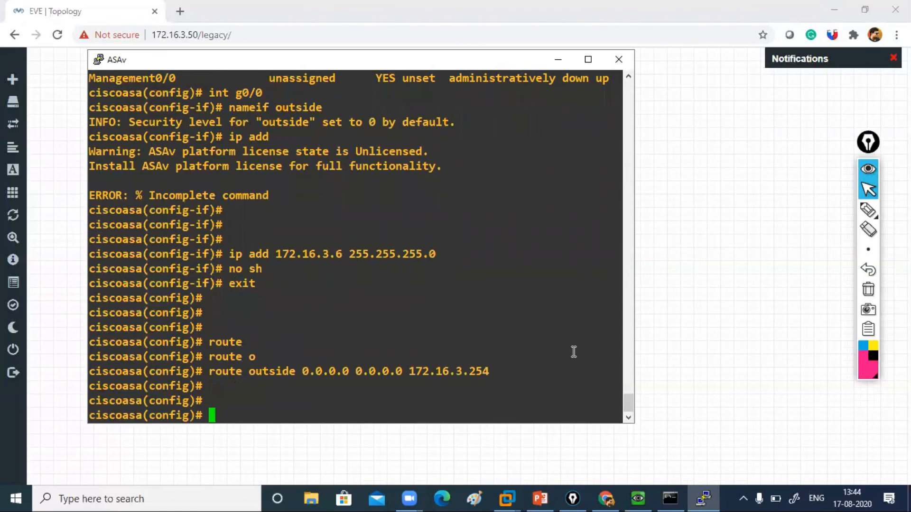
- Ping the gateway 172.16.3.254 from the ASAv, reusing the address from the route command
{"action": "type", "text": "ping"}
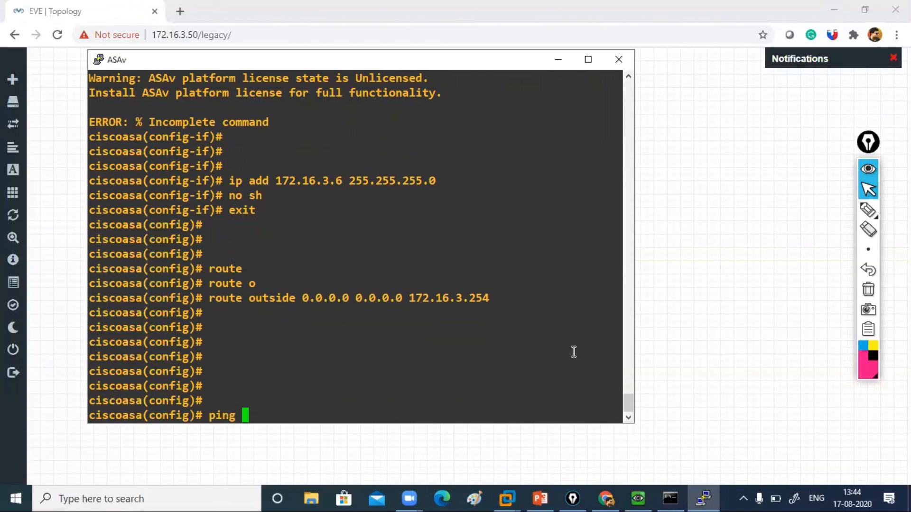
{"action": "double_click", "coordinate": [479, 299]}
{"action": "right_click", "coordinate": [479, 301]}
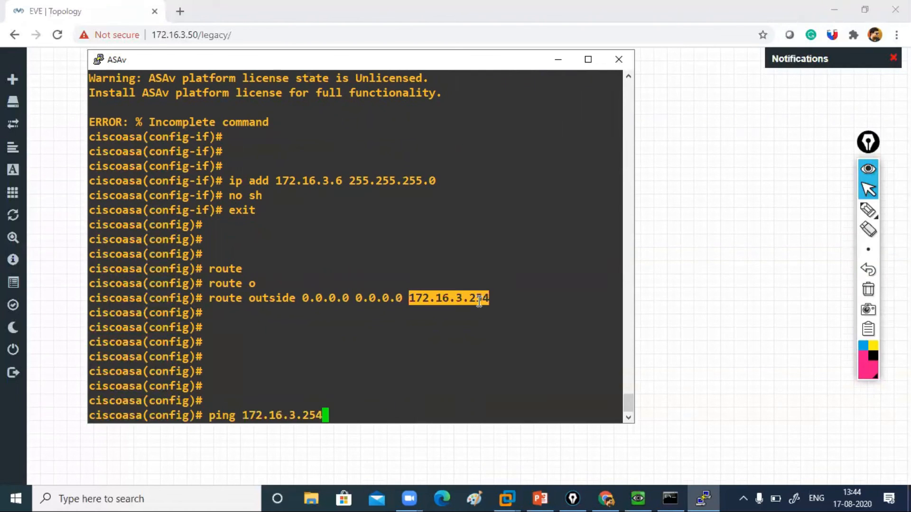
{"action": "key", "text": "Return"}
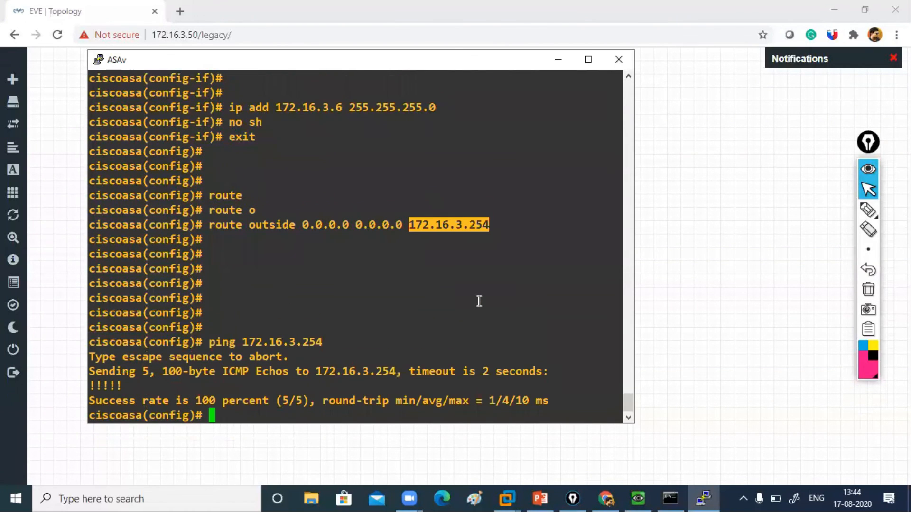
{"action": "key", "text": "Return"}
{"action": "key", "text": "Return"}
{"action": "key", "text": "Return"}
- Test the ASAv's internet connectivity by pinging 8.8.8.8
{"action": "type", "text": "pi"}
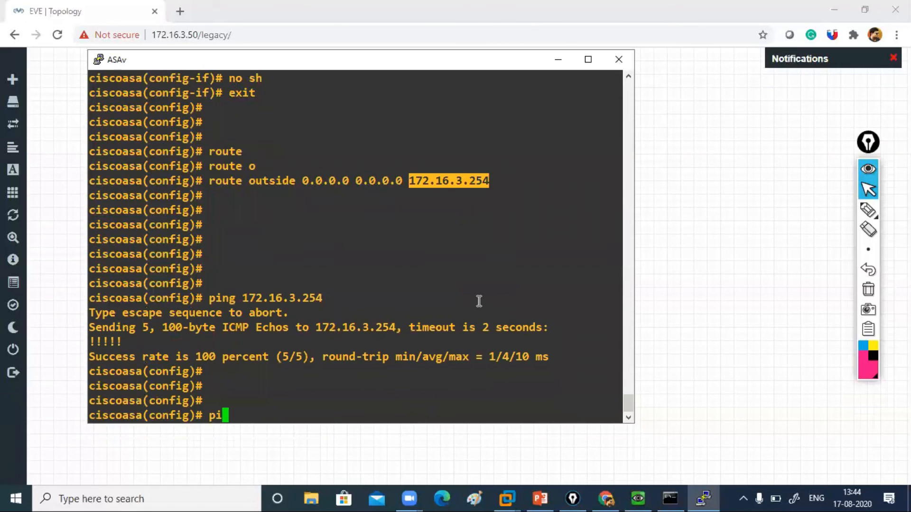
{"action": "type", "text": "ng 8.8.8.8"}
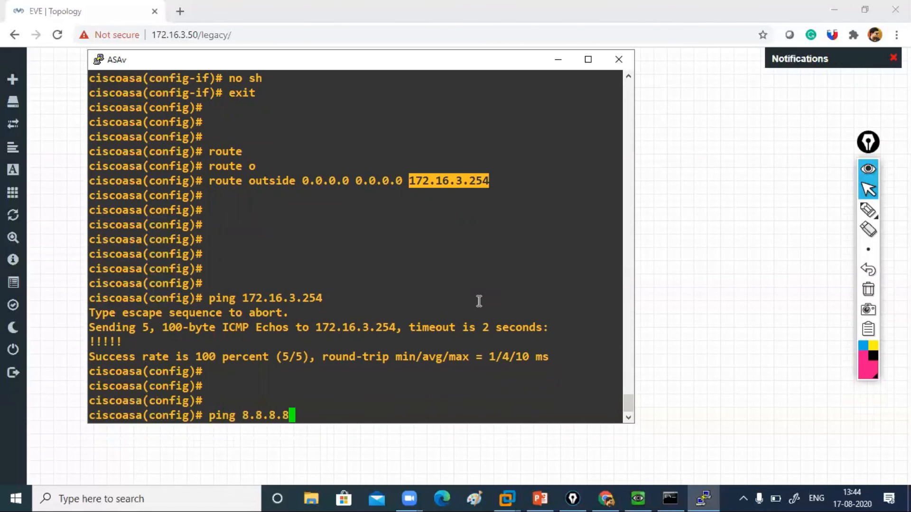
{"action": "key", "text": "Return"}
{"action": "key", "text": "Return"}
{"action": "key", "text": "Return"}
{"action": "key", "text": "Return"}
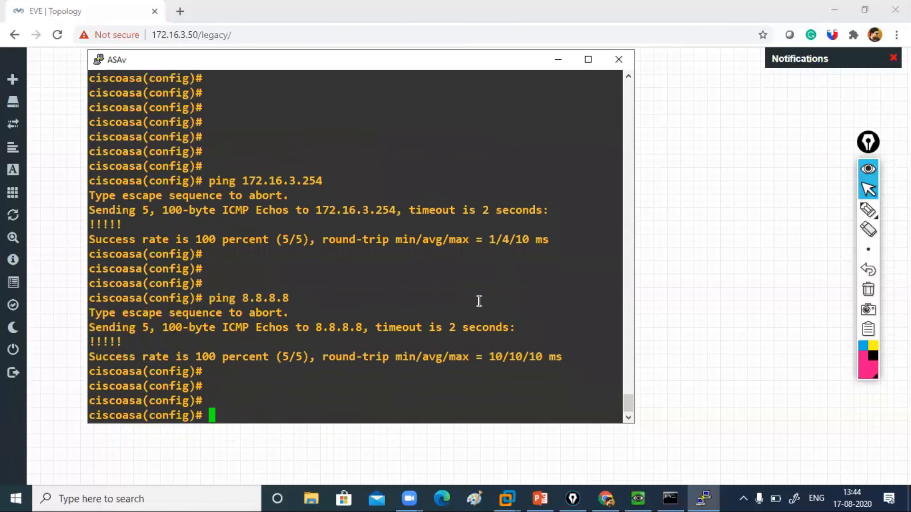
{"action": "key", "text": "Return"}
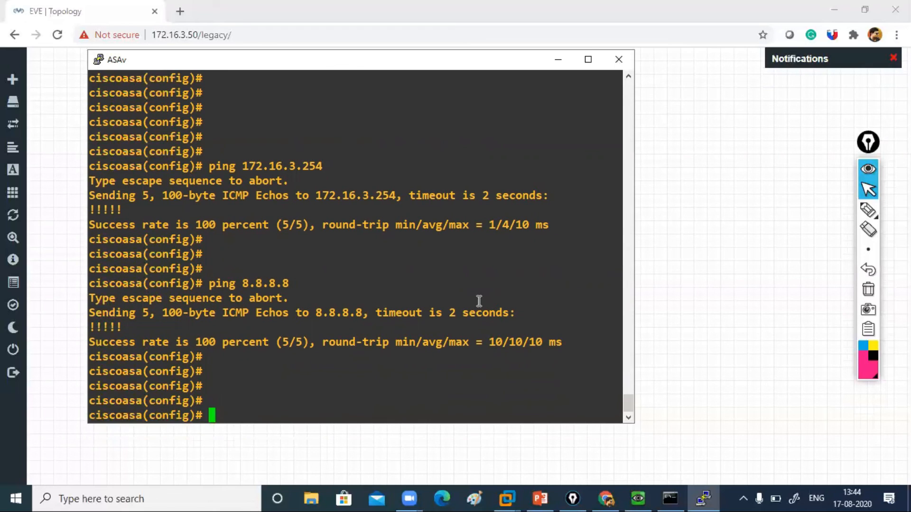
- Switch to the host's Command Prompt and ping the ASAv's outside address 172.16.3.6 twice, interrupting each run
{"action": "left_click", "coordinate": [674, 496]}
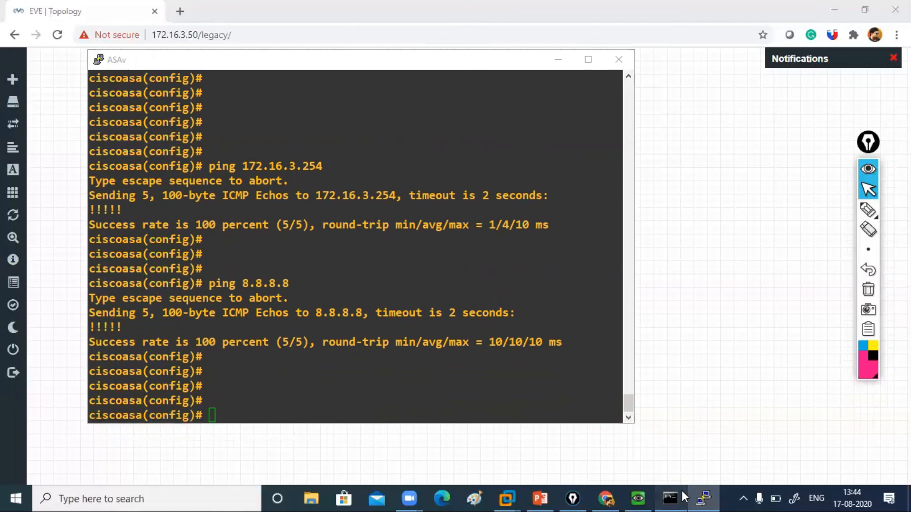
{"action": "type", "text": "ping 172.16.3."}
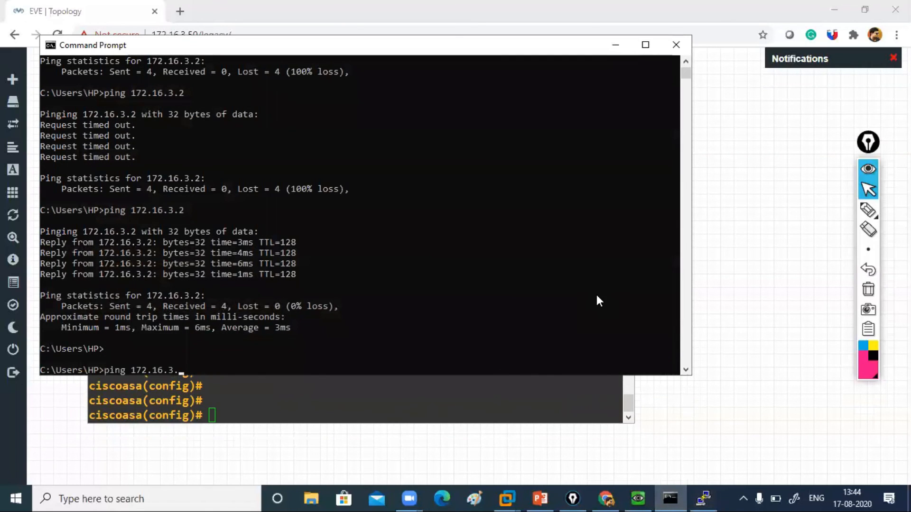
{"action": "type", "text": "6"}
{"action": "key", "text": "Return"}
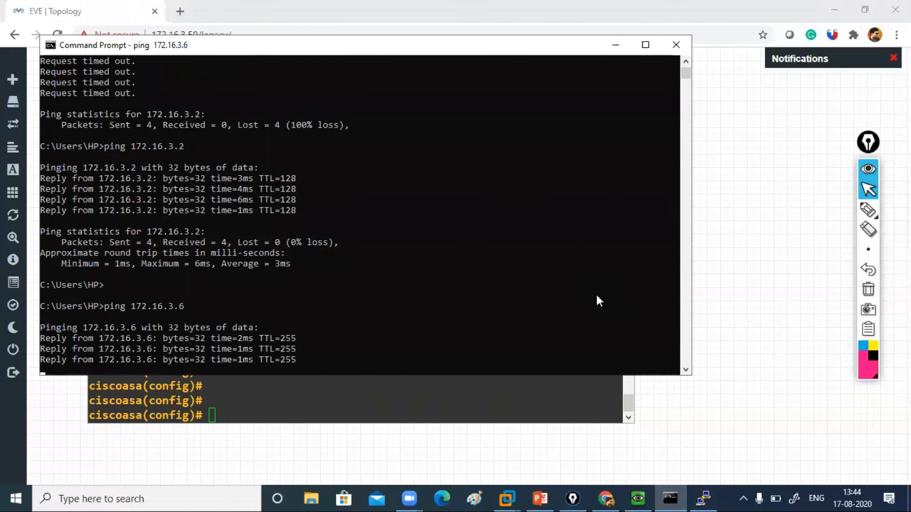
{"action": "key", "text": "ctrl+c"}
{"action": "key", "text": "Up"}
{"action": "key", "text": "BackSpace"}
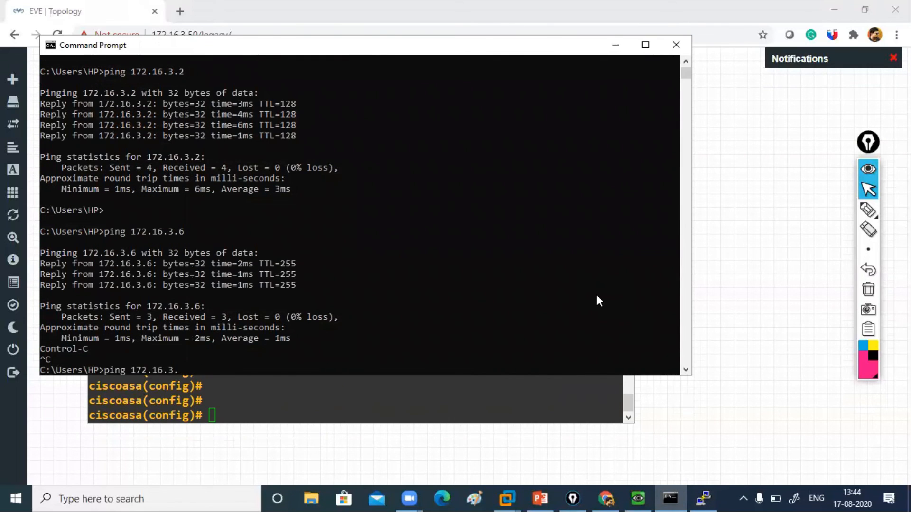
{"action": "type", "text": "6"}
{"action": "key", "text": "Return"}
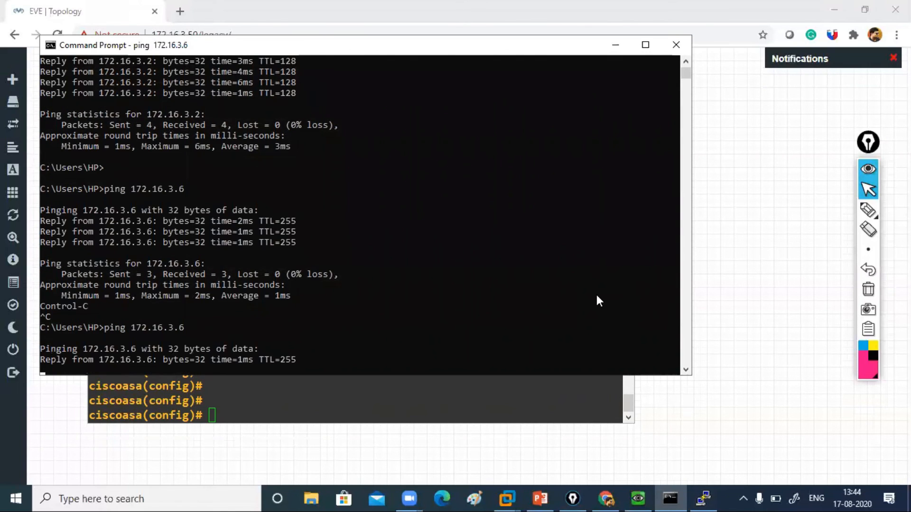
{"action": "key", "text": "ctrl+c"}
- Ping 172.16.3.5 from the host by editing the previous ping command, and interrupt the run
{"action": "key", "text": "Up"}
{"action": "key", "text": "BackSpace"}
{"action": "type", "text": "5"}
{"action": "key", "text": "Return"}
{"action": "key", "text": "ctrl+c"}
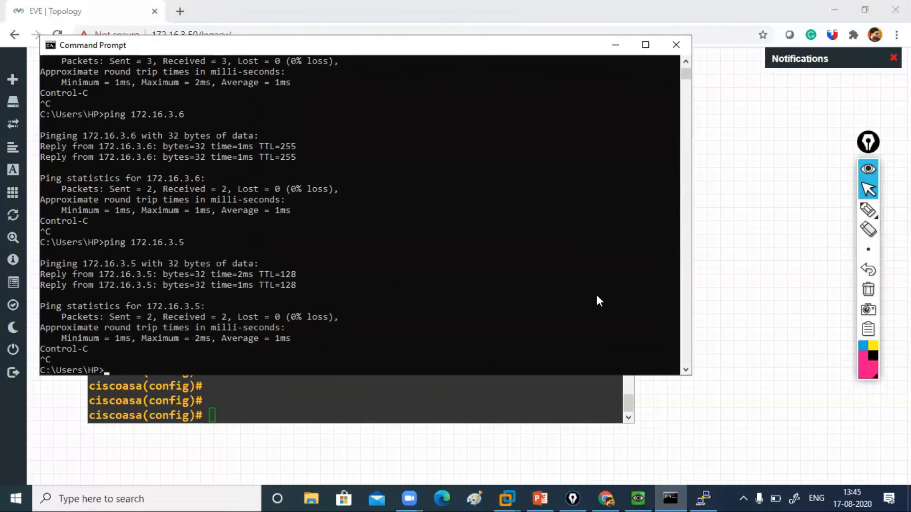